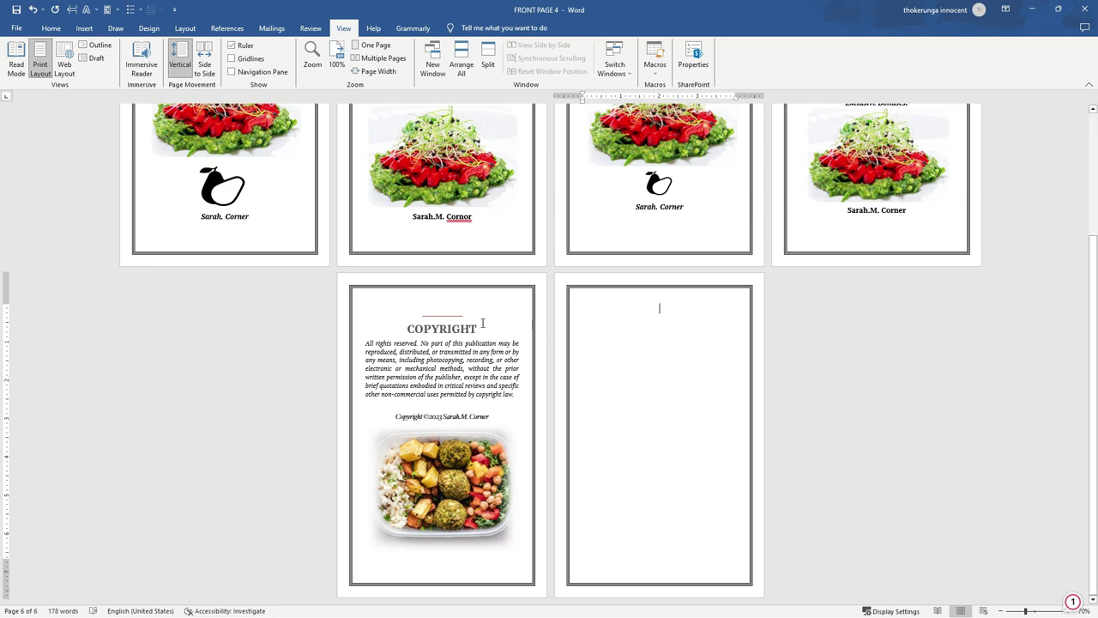
# Step: Draw a short horizontal line near the top of the blank bordered page after the COPYRIGHT page
pyautogui.click(659, 312)
pyautogui.click(82, 29)
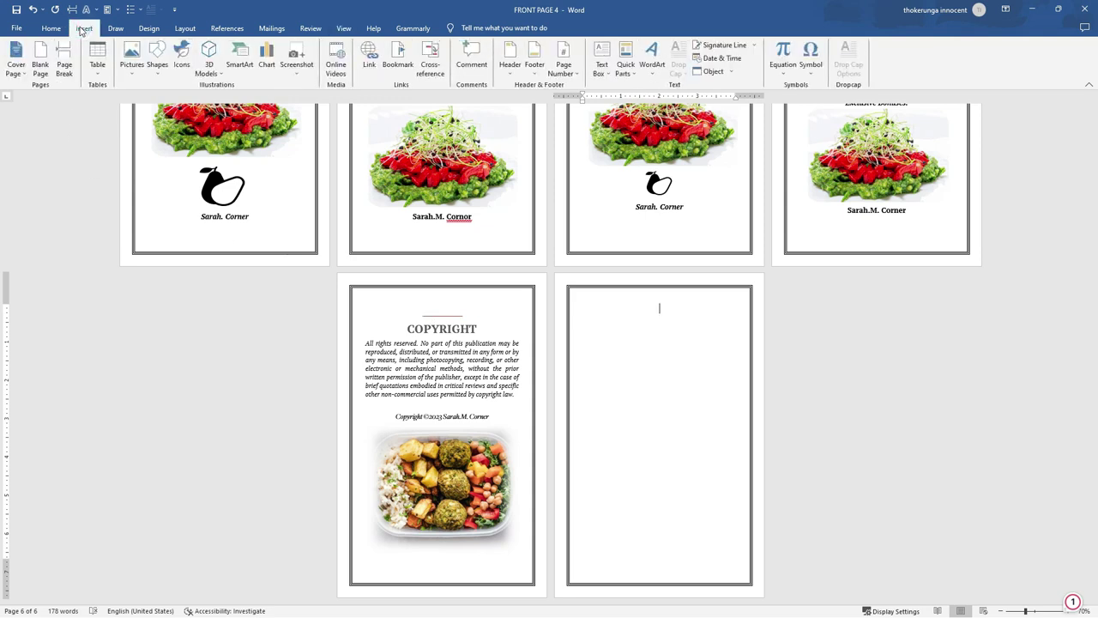
pyautogui.click(159, 73)
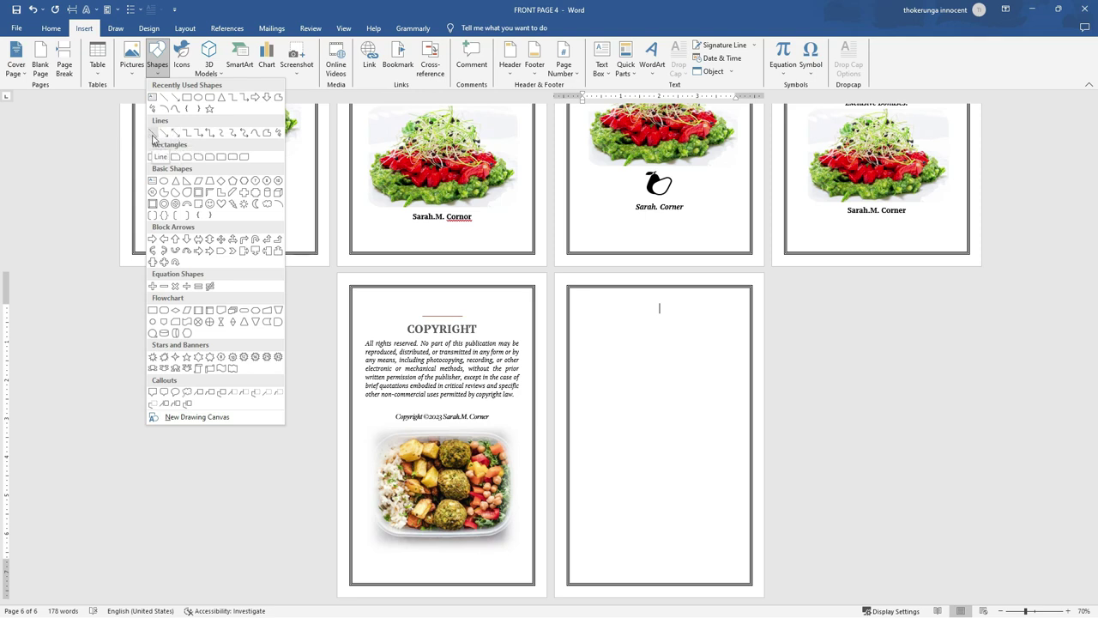
pyautogui.click(154, 134)
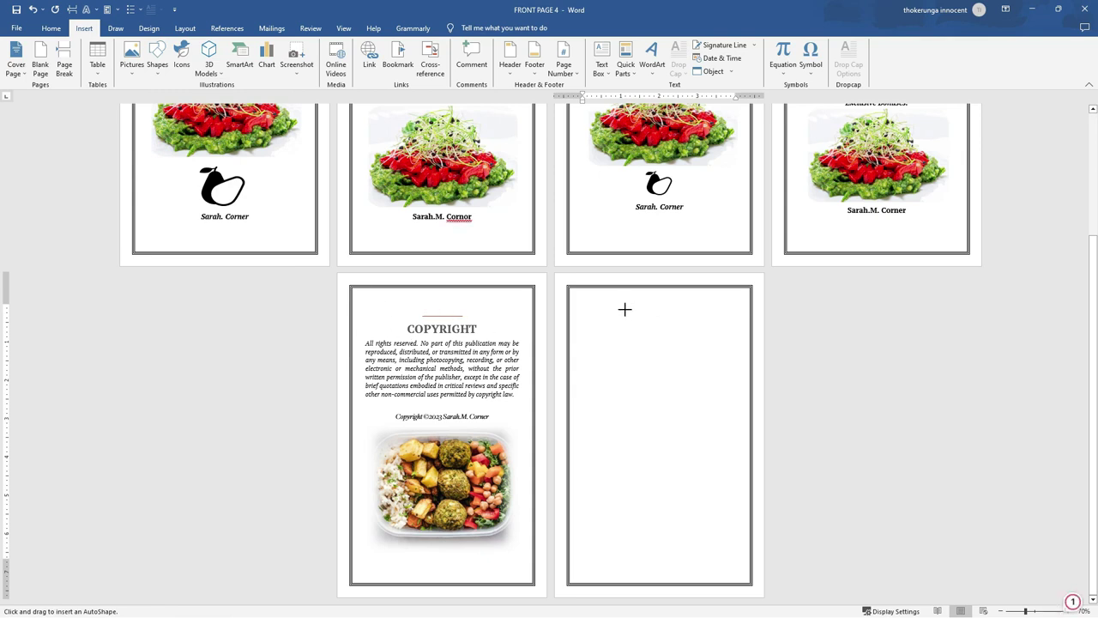
pyautogui.moveTo(625, 310); pyautogui.dragTo(678, 312)
pyautogui.click(659, 377)
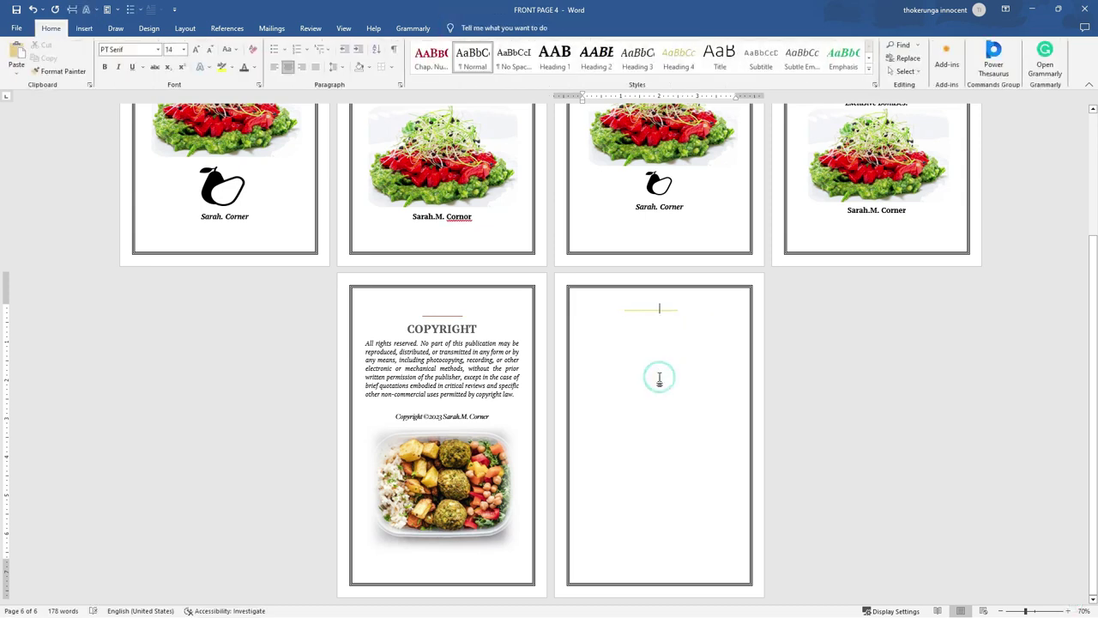
# Step: Shorten the drawn line on the blank page to about 1.07" wide
pyautogui.click(645, 308)
pyautogui.click(677, 310)
pyautogui.moveTo(677, 310); pyautogui.dragTo(671, 310)
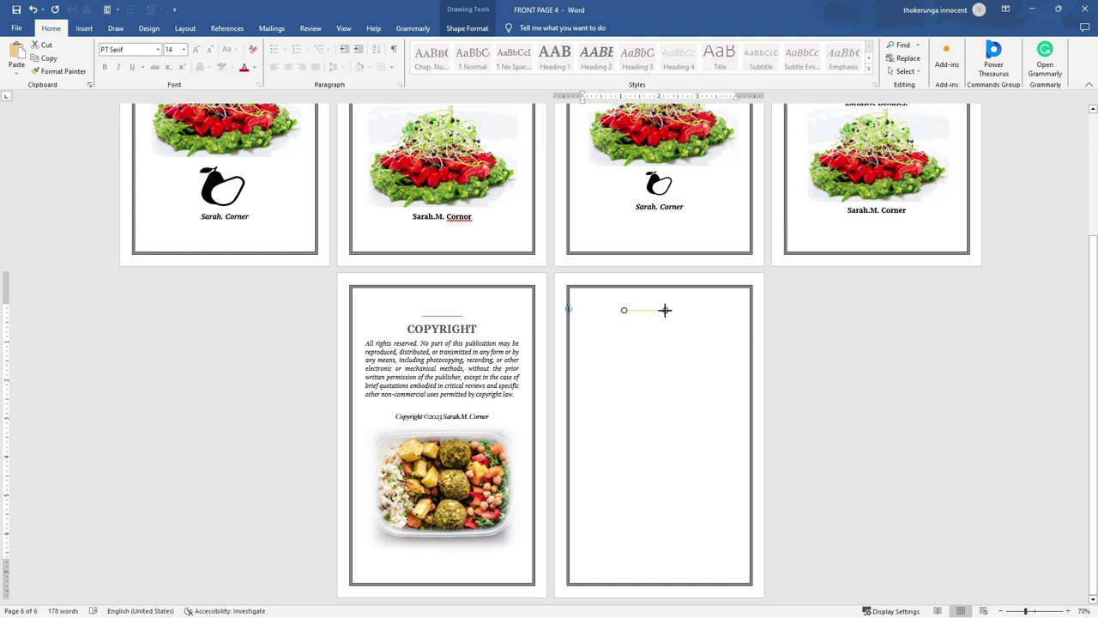
pyautogui.moveTo(664, 311); pyautogui.dragTo(665, 310)
pyautogui.click(644, 338)
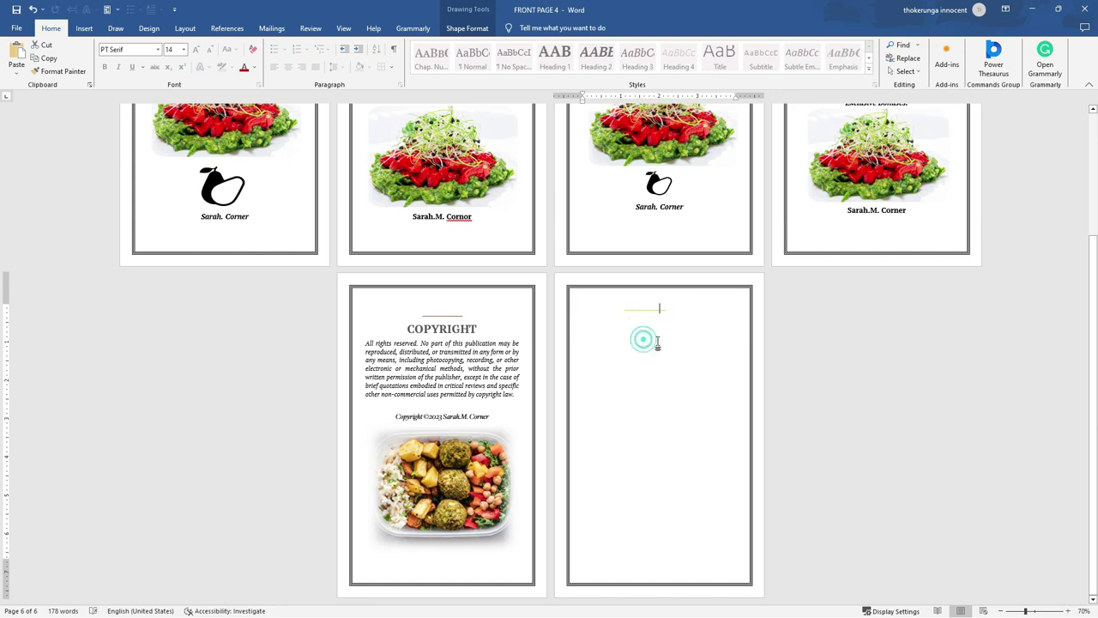
# Step: Restyle the short line on the blank page with the Dash - Accent 5 preset
pyautogui.click(647, 311)
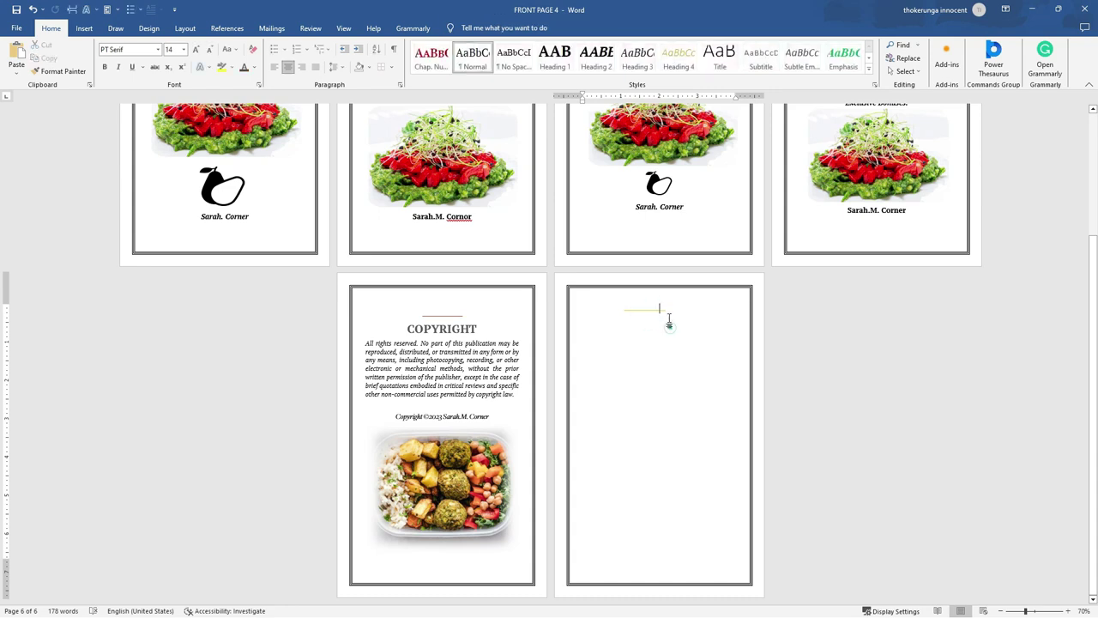
pyautogui.click(658, 309)
pyautogui.doubleClick(630, 310)
pyautogui.click(634, 310)
pyautogui.click(637, 310)
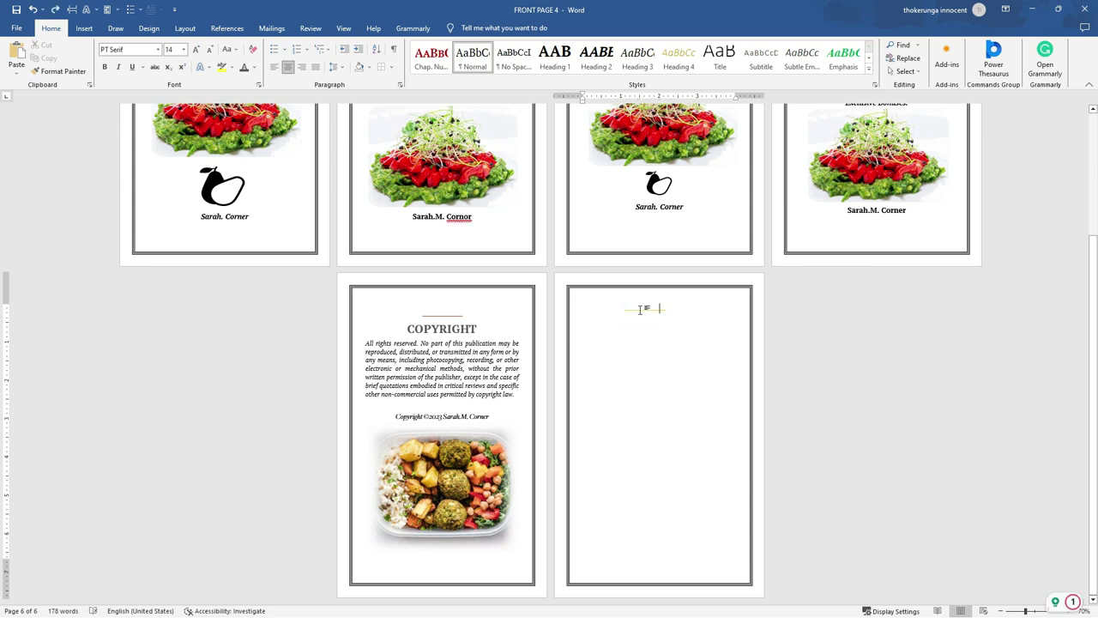
pyautogui.click(639, 311)
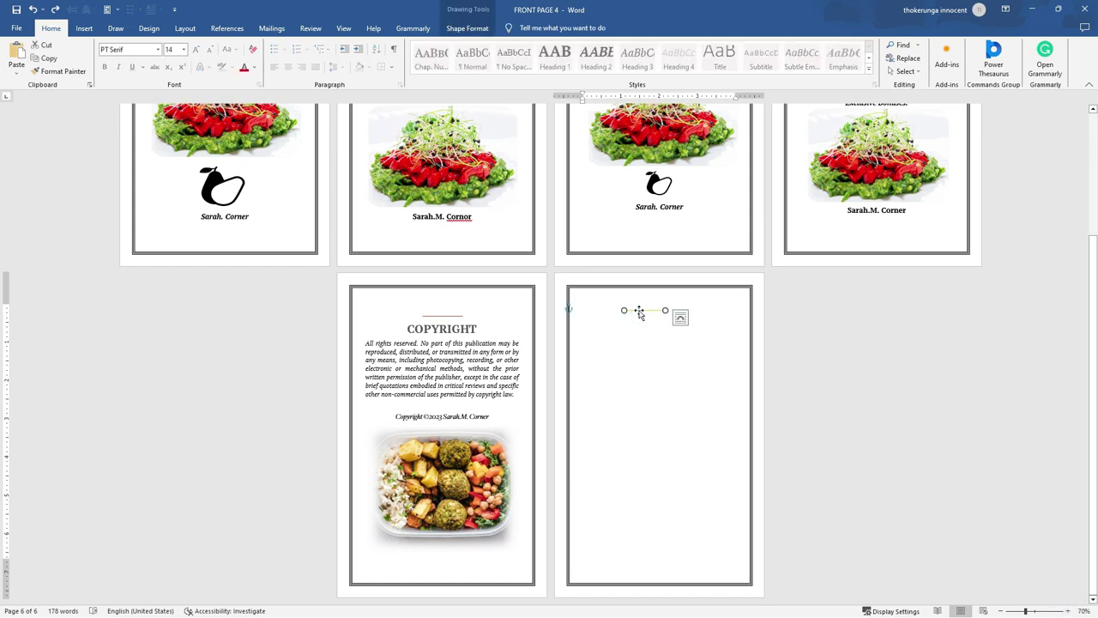
pyautogui.click(469, 30)
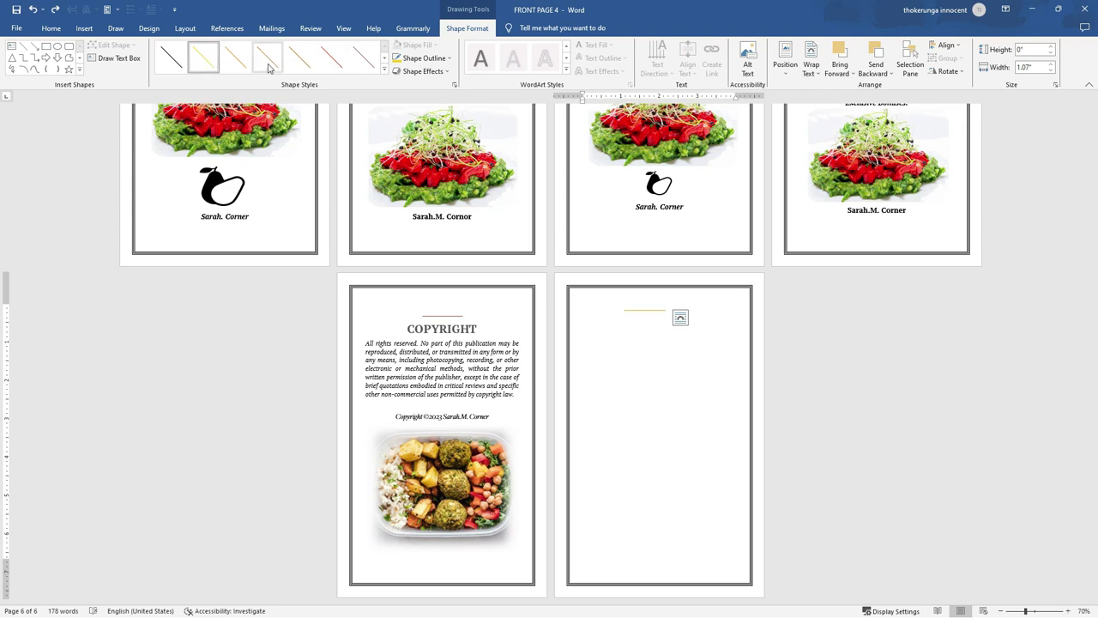
pyautogui.click(324, 64)
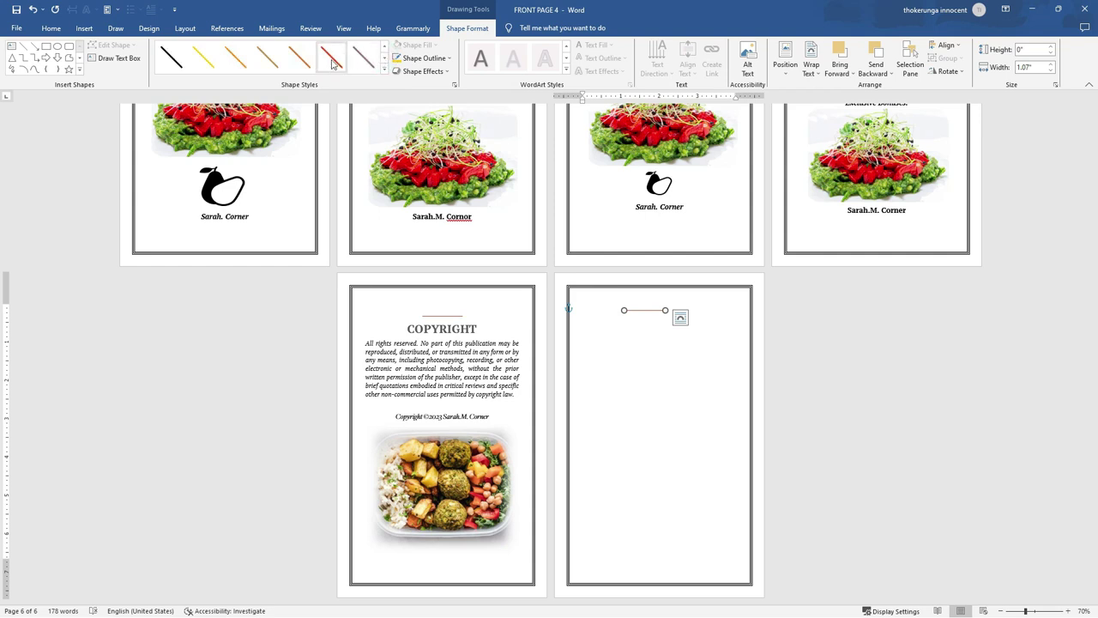
pyautogui.click(384, 57)
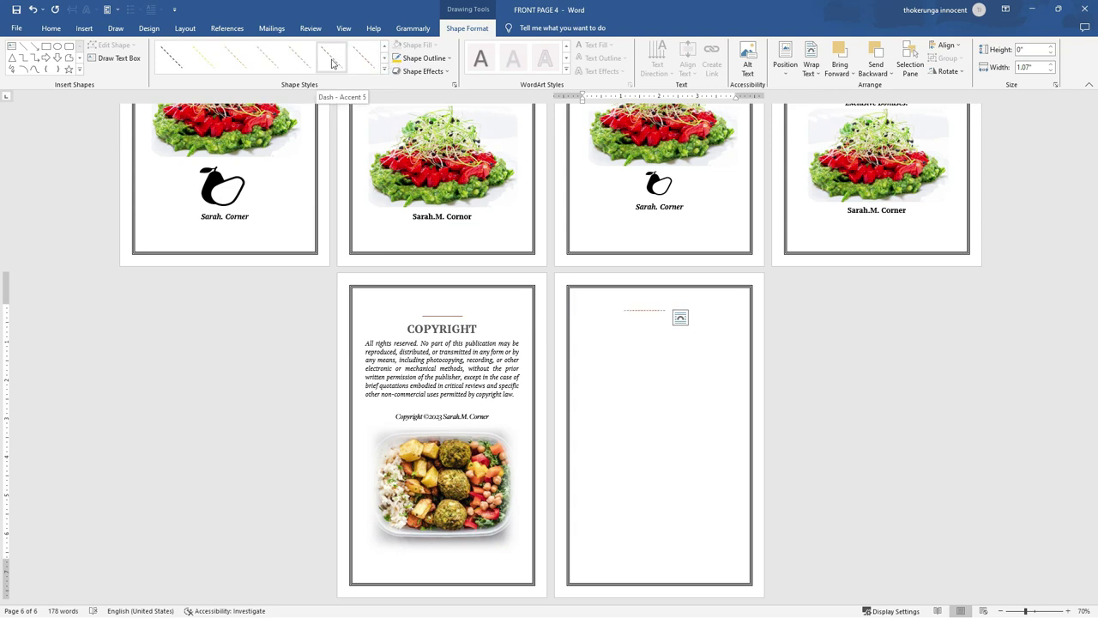
pyautogui.click(384, 59)
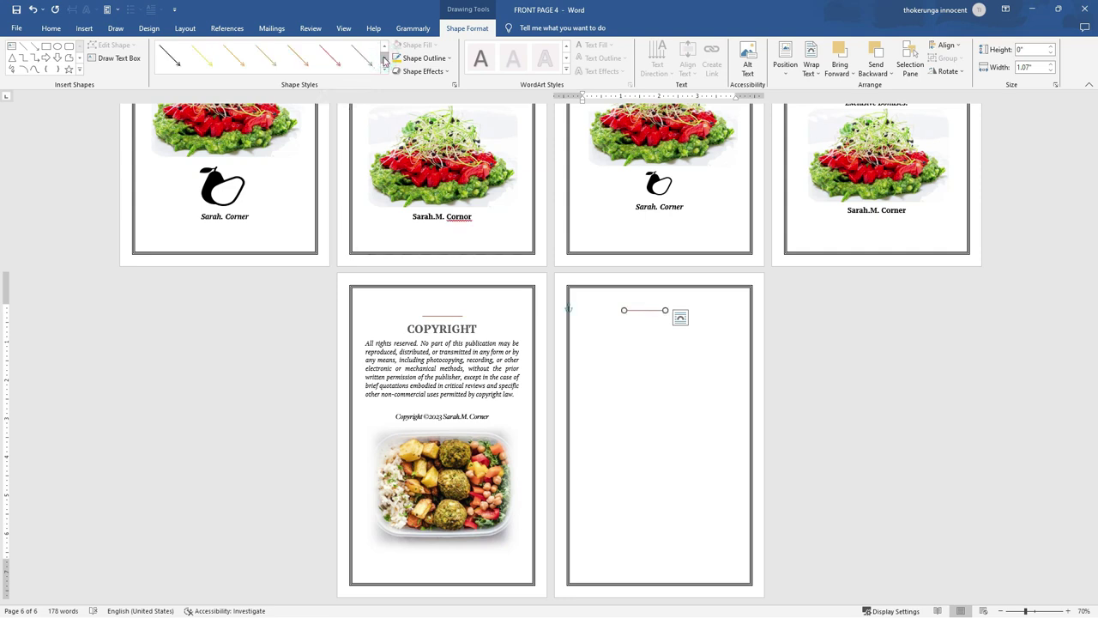
pyautogui.click(384, 58)
pyautogui.click(384, 72)
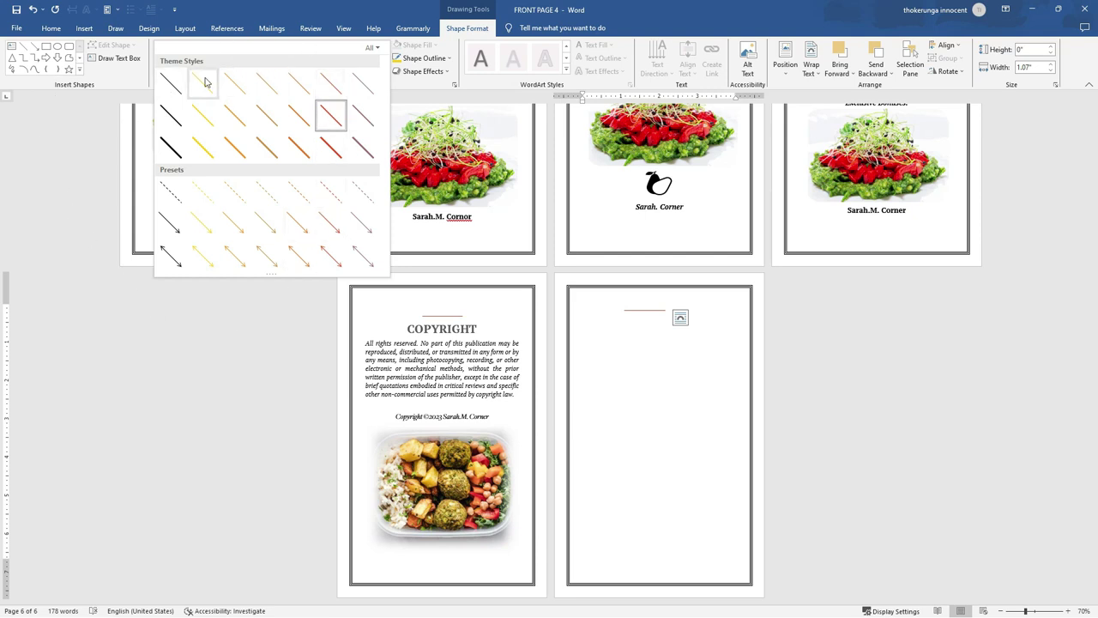
pyautogui.click(331, 193)
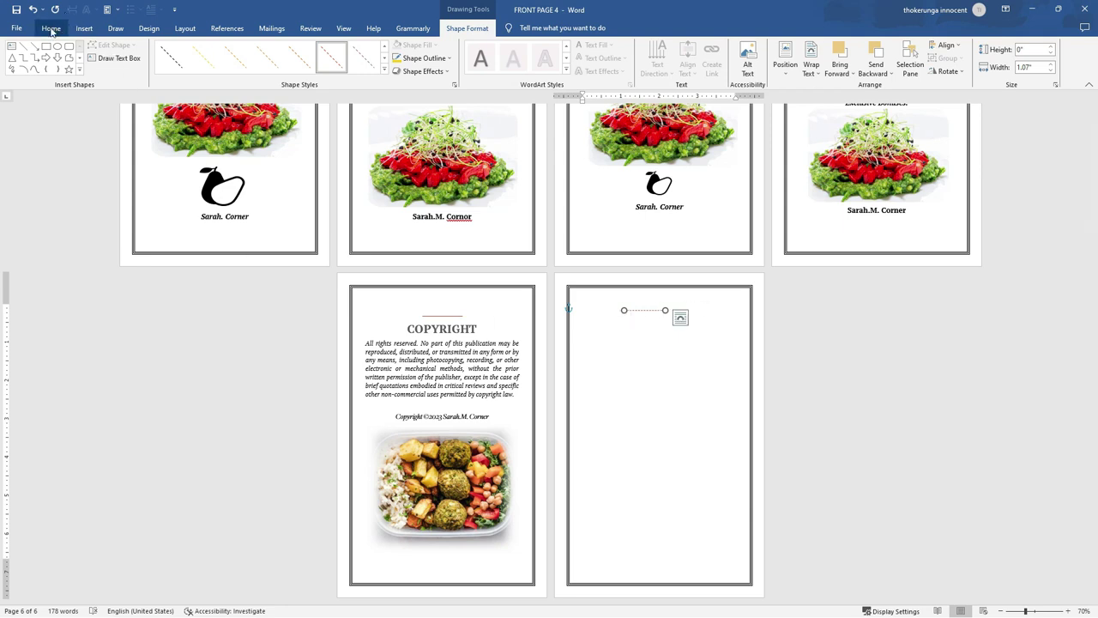
# Step: Show the gridlines and set the dashed line's position to In Line with Text
pyautogui.click(344, 28)
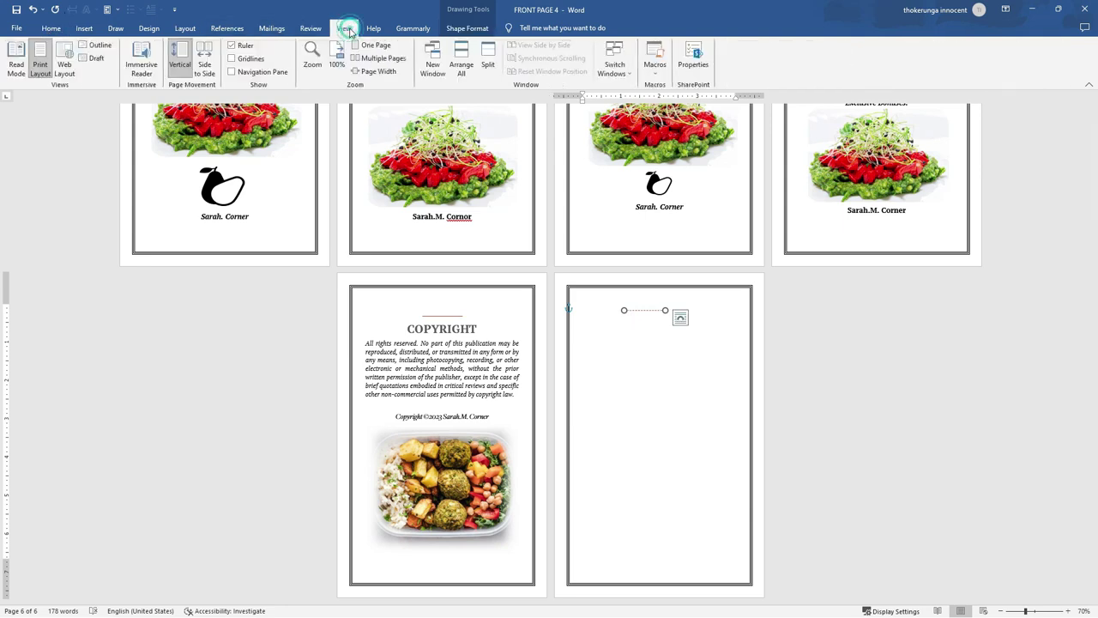
pyautogui.click(232, 60)
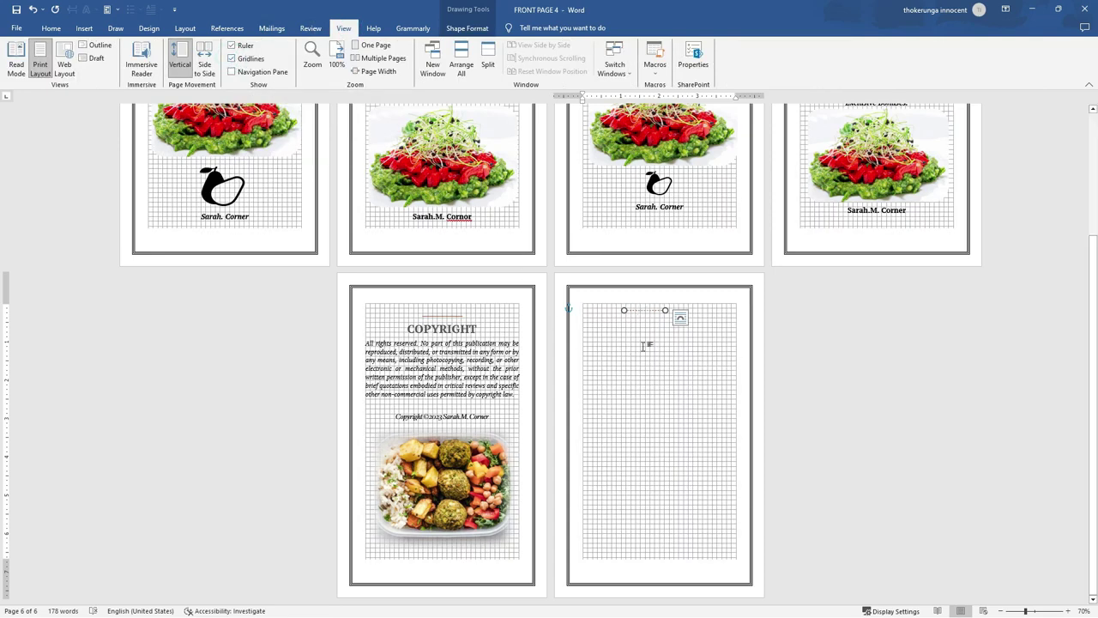
pyautogui.click(454, 28)
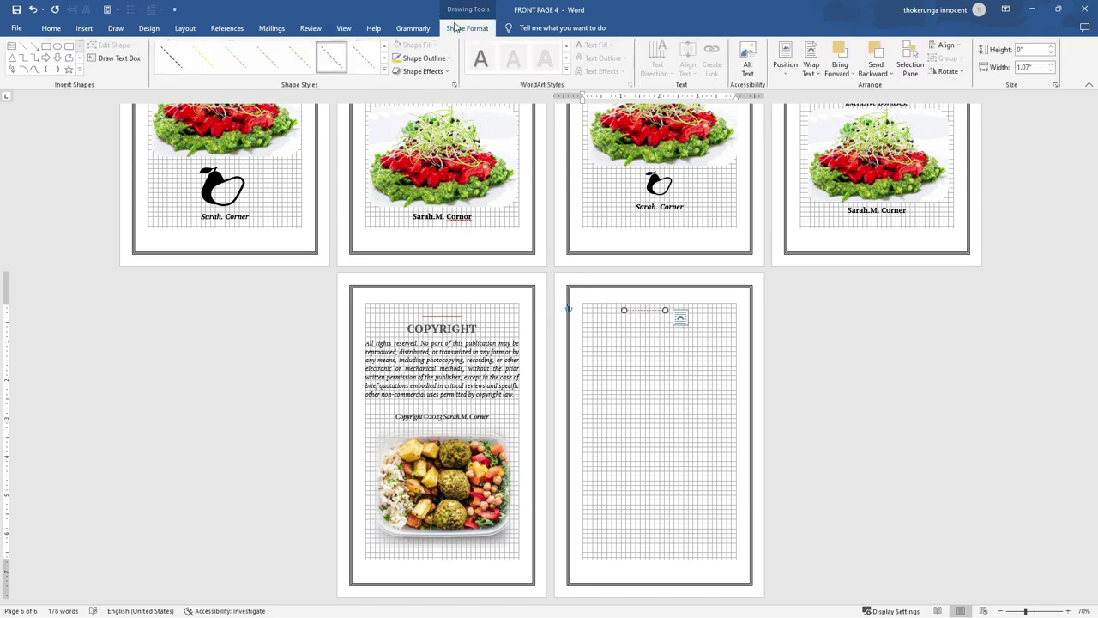
pyautogui.click(785, 77)
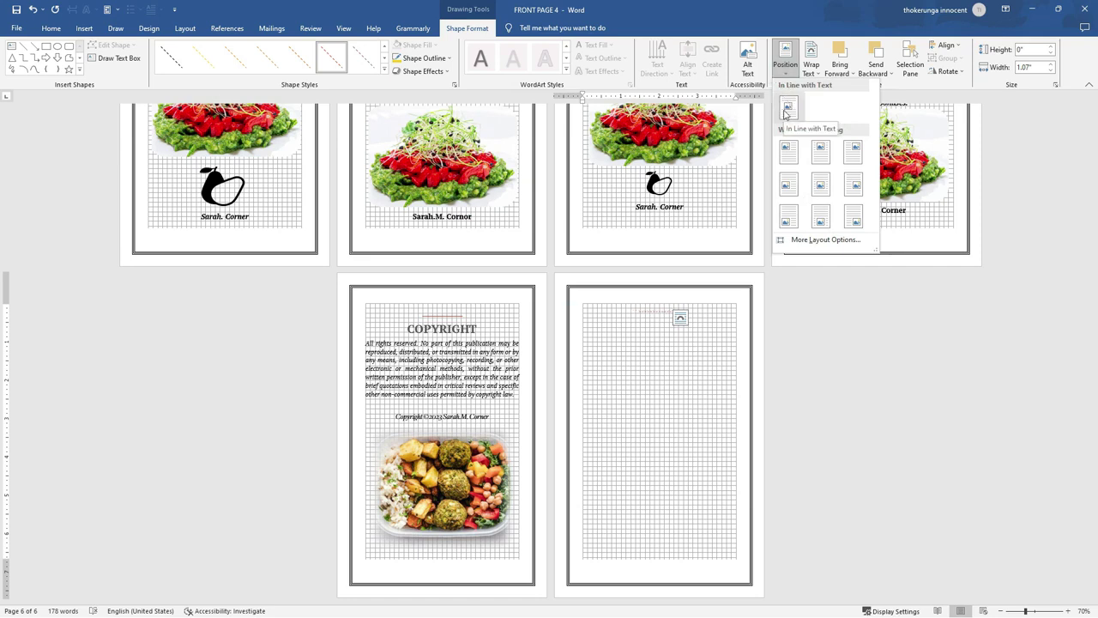
pyautogui.click(785, 108)
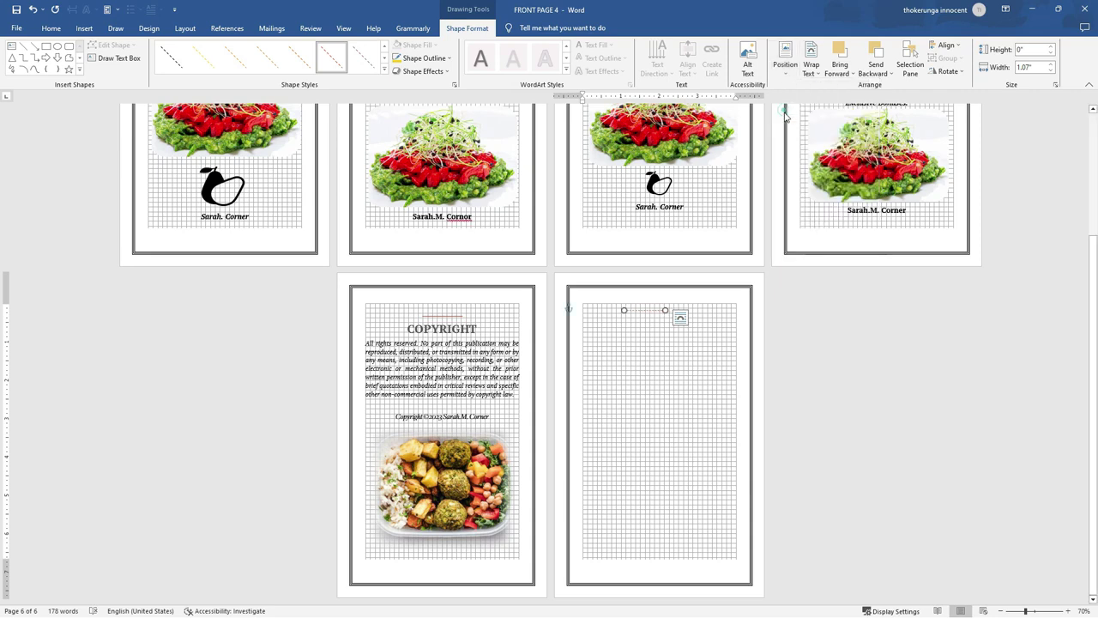
pyautogui.click(667, 395)
pyautogui.click(670, 381)
pyautogui.click(666, 319)
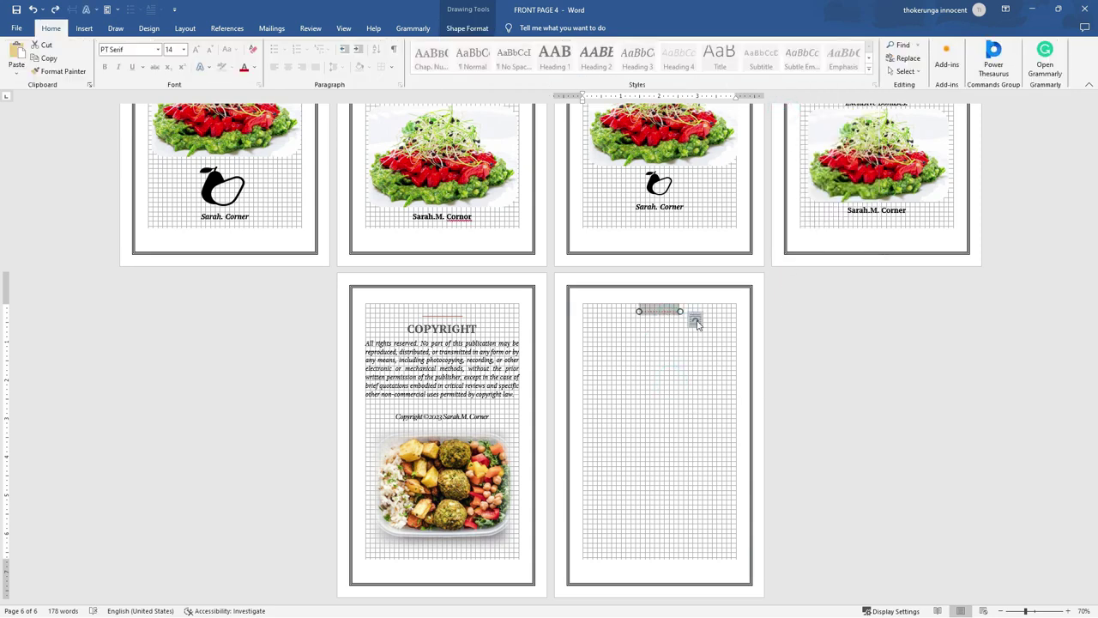
# Step: Change the dashed line's text wrapping to Behind Text
pyautogui.click(696, 321)
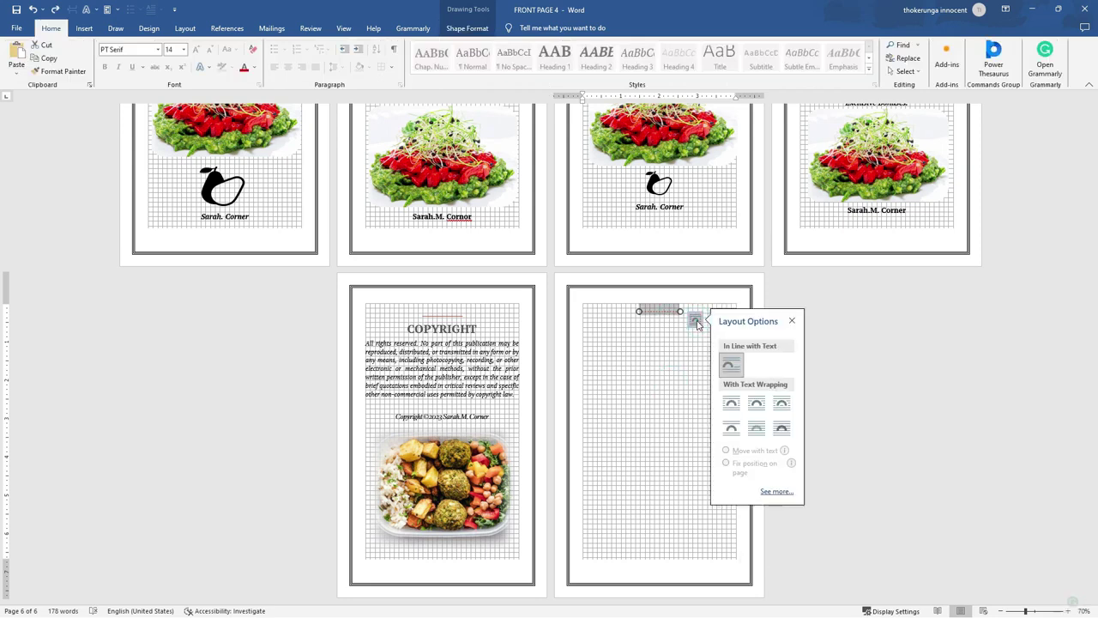
pyautogui.click(758, 429)
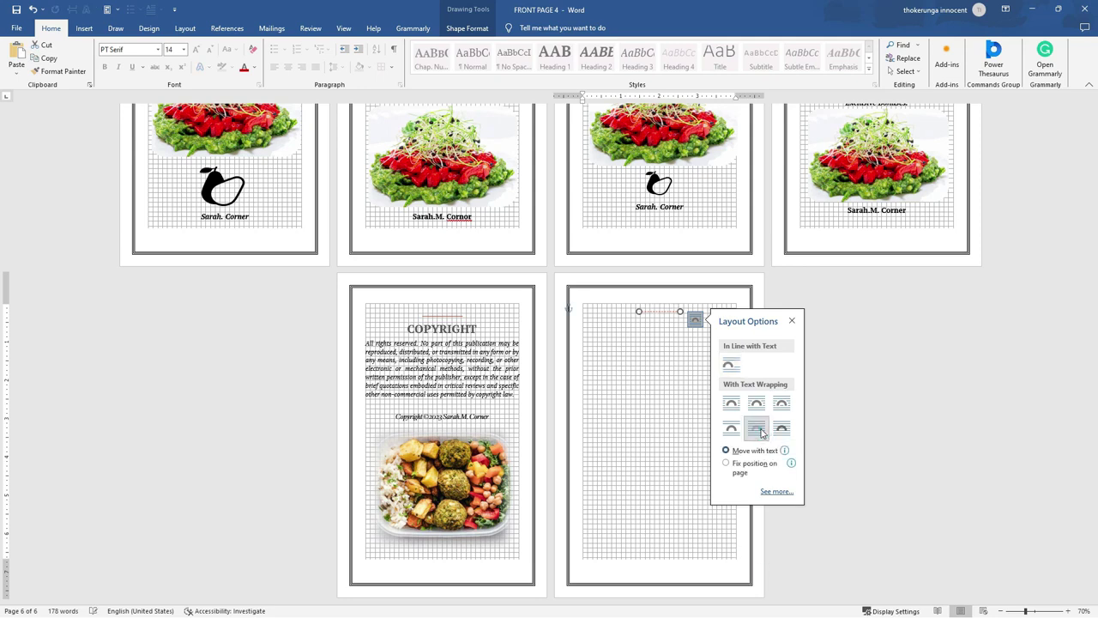
pyautogui.click(648, 416)
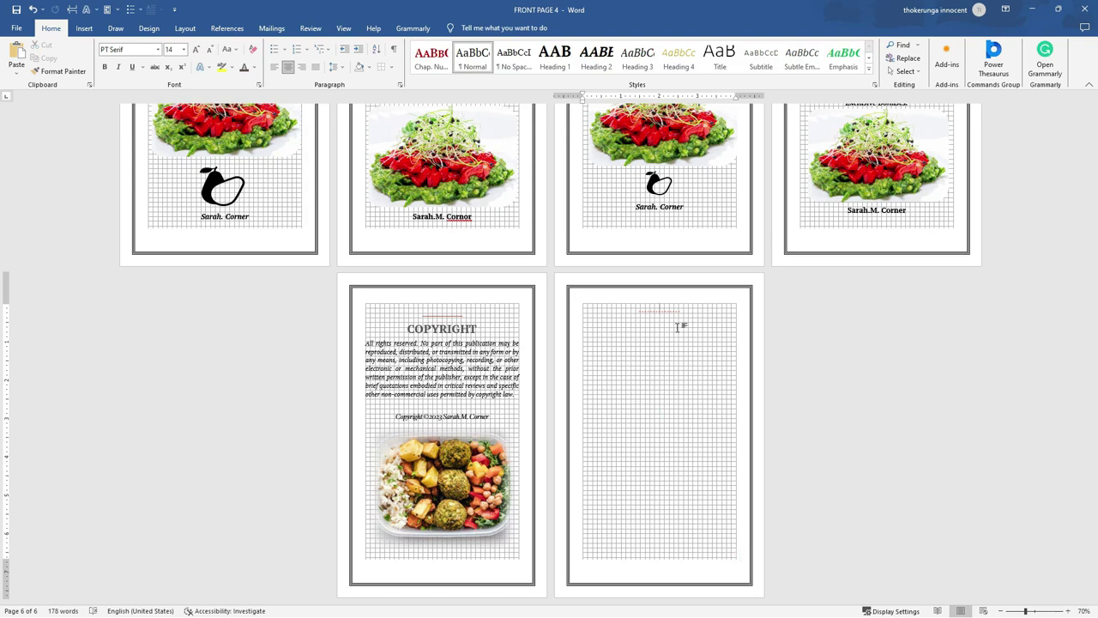
pyautogui.hotkey('ctrl', 'z')
pyautogui.hotkey('ctrl', 'y')
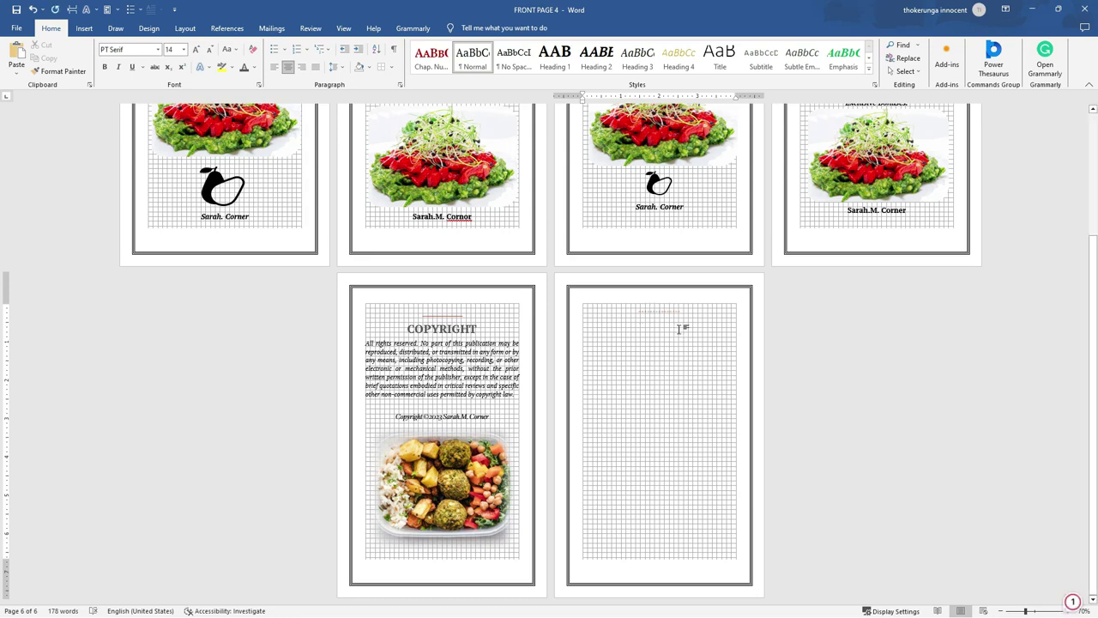
# Step: Copy the COPYRIGHT heading from the preceding page and paste it below the dashed line, keeping its source formatting
pyautogui.click(624, 320)
pyautogui.moveTo(478, 327); pyautogui.dragTo(409, 329)
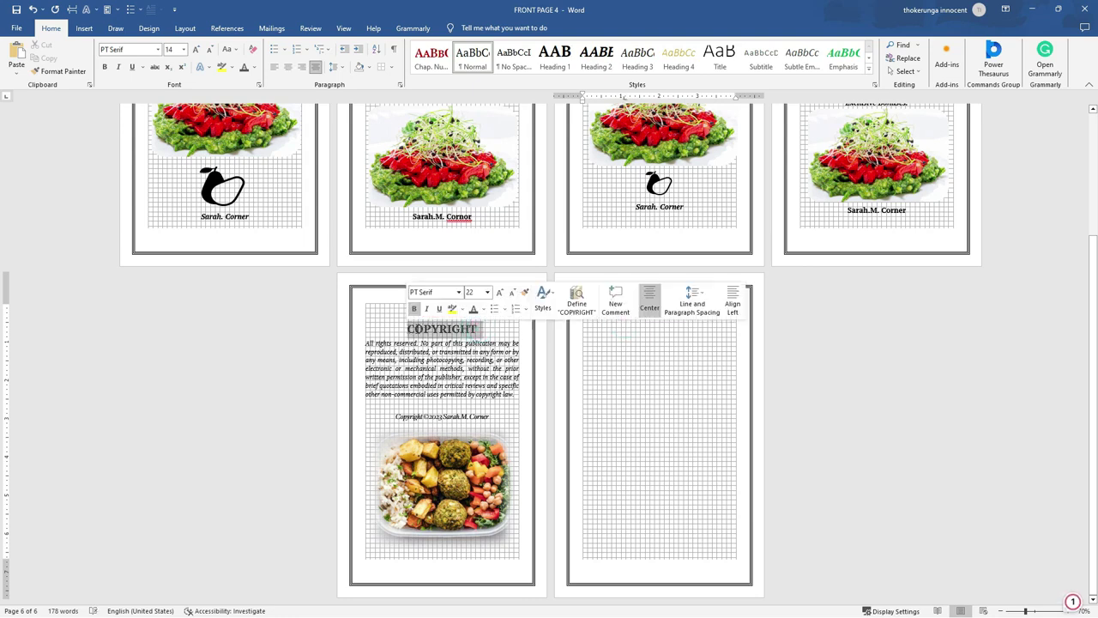
pyautogui.rightClick(438, 329)
pyautogui.click(468, 370)
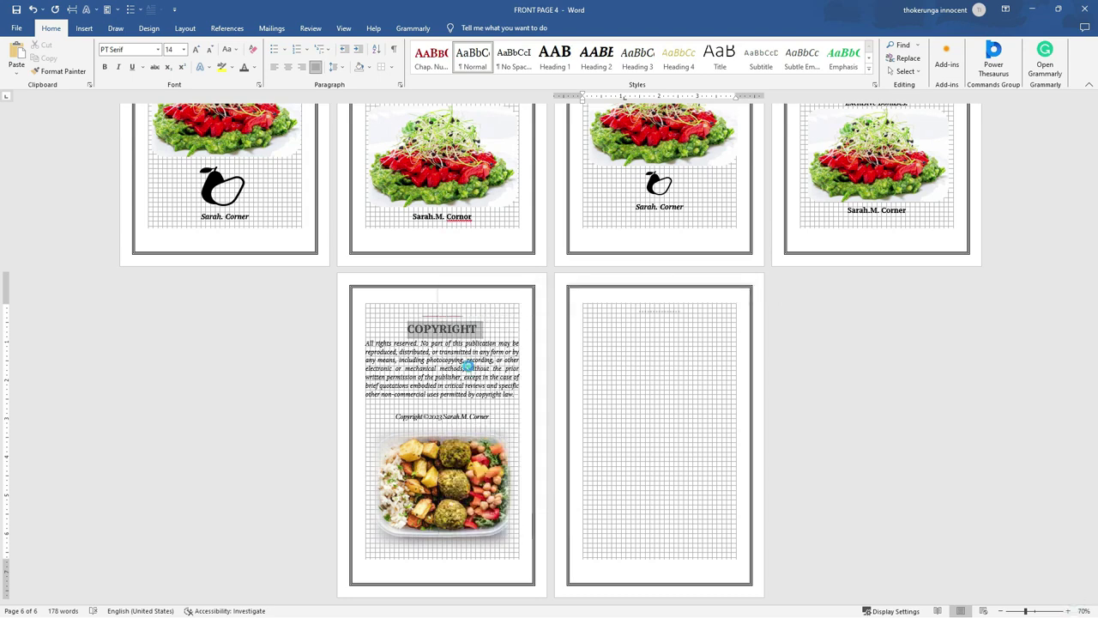
pyautogui.click(640, 323)
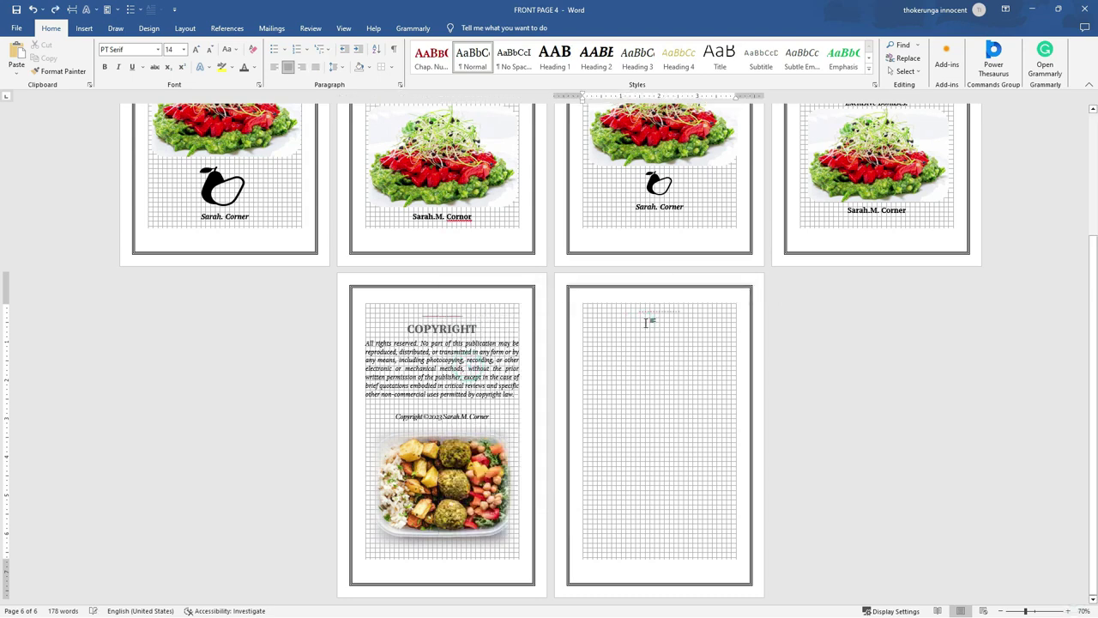
pyautogui.rightClick(639, 323)
pyautogui.press('Escape')
pyautogui.click(614, 323)
pyautogui.rightClick(612, 323)
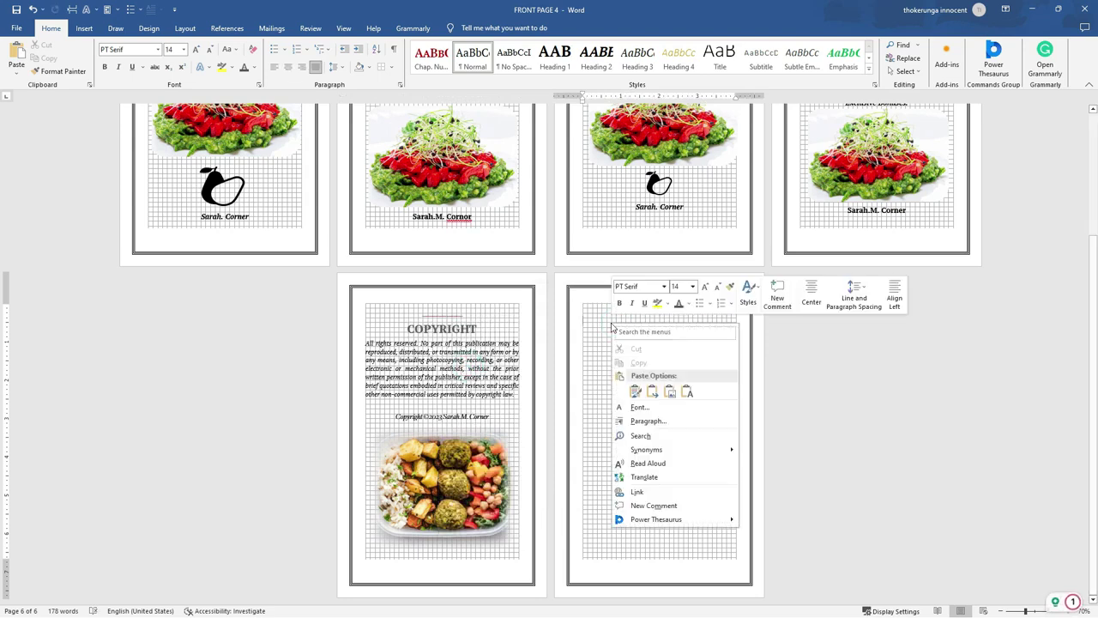
pyautogui.click(635, 391)
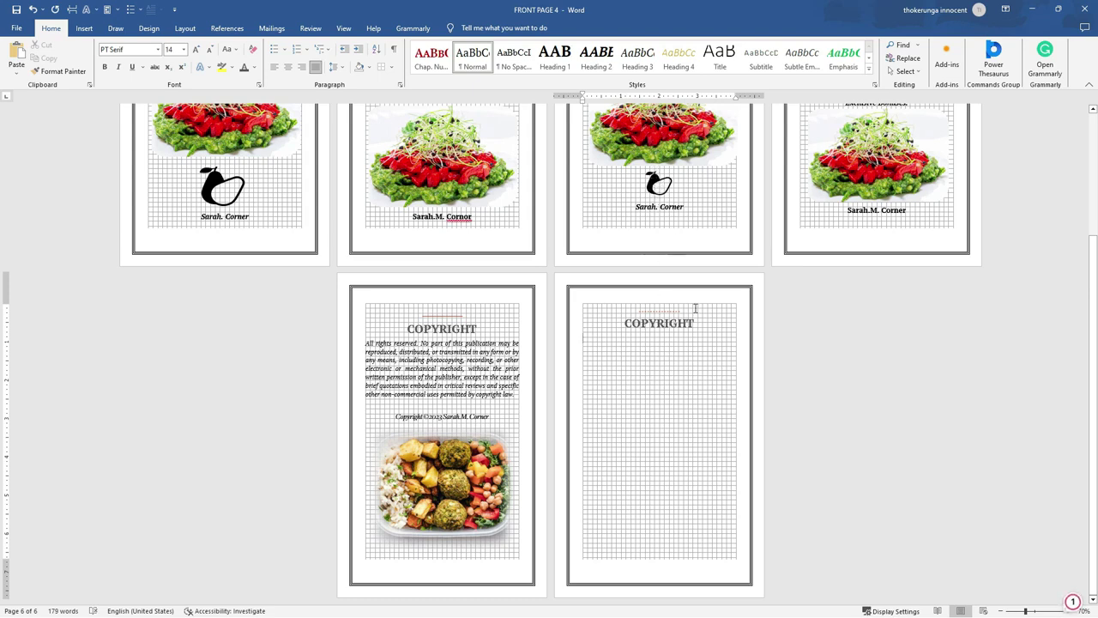
# Step: Set the pasted COPYRIGHT heading's font color to Black, Text 1, Lighter 35% and start a new line below it
pyautogui.moveTo(701, 324); pyautogui.dragTo(626, 325)
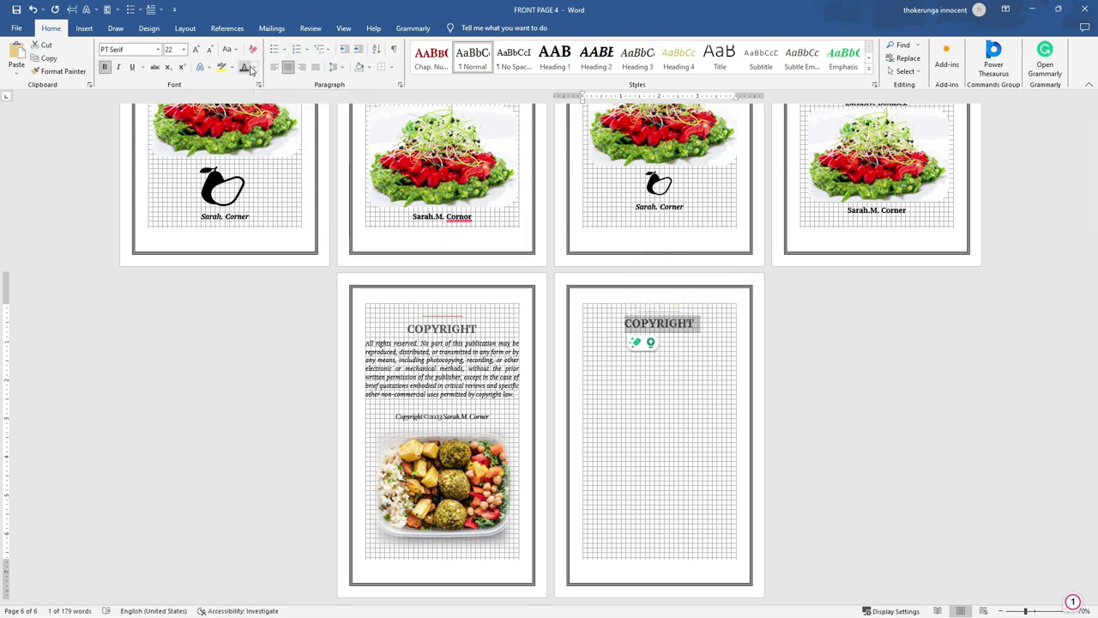
pyautogui.click(253, 69)
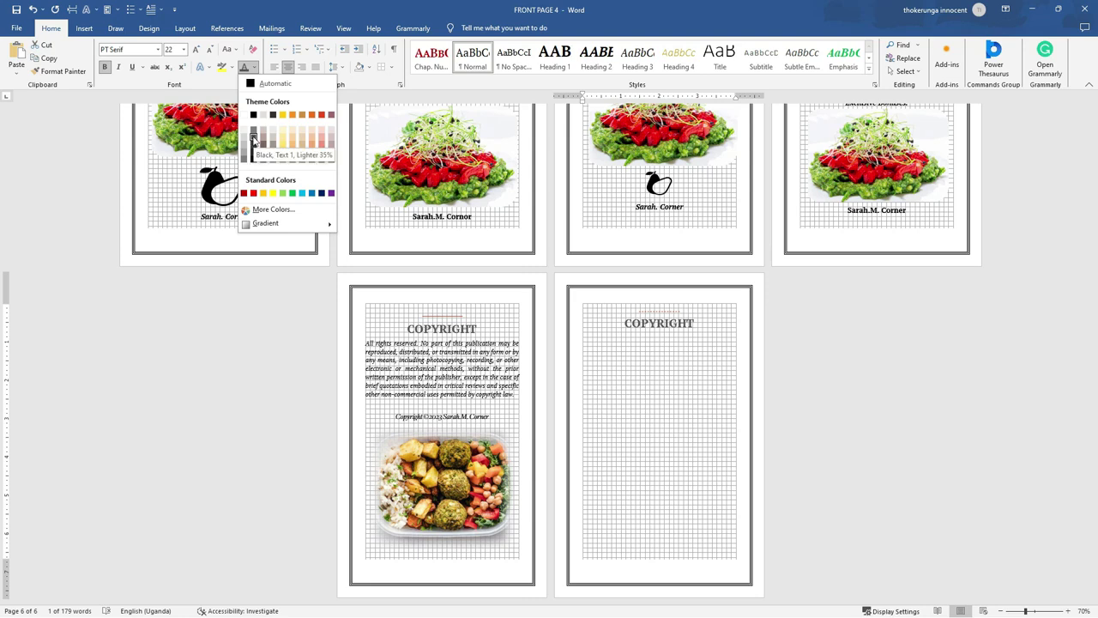
pyautogui.click(253, 139)
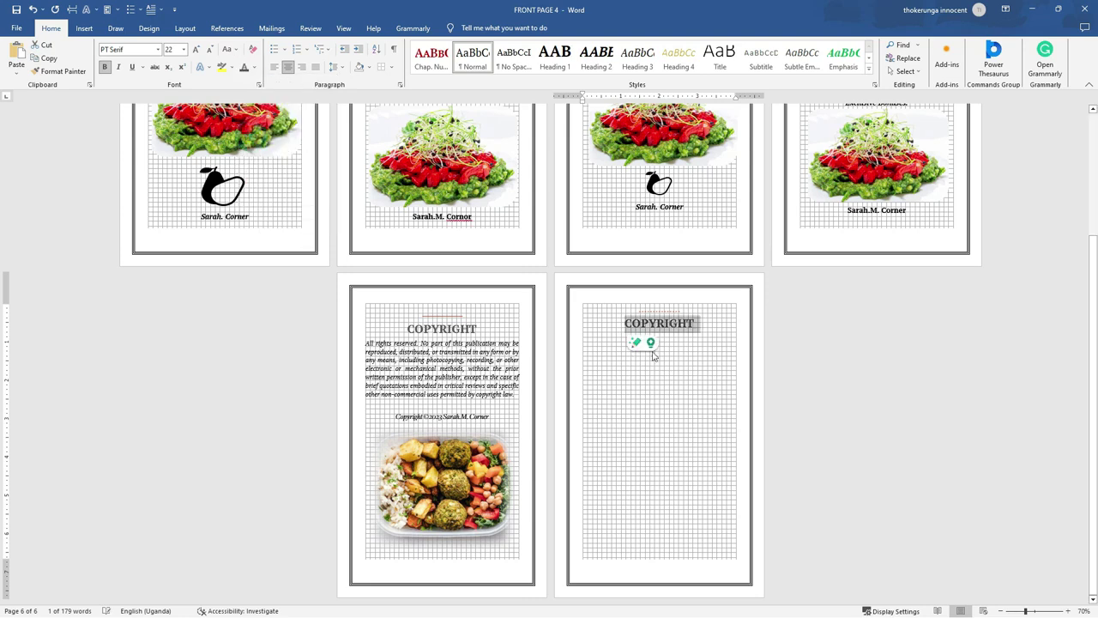
pyautogui.click(679, 334)
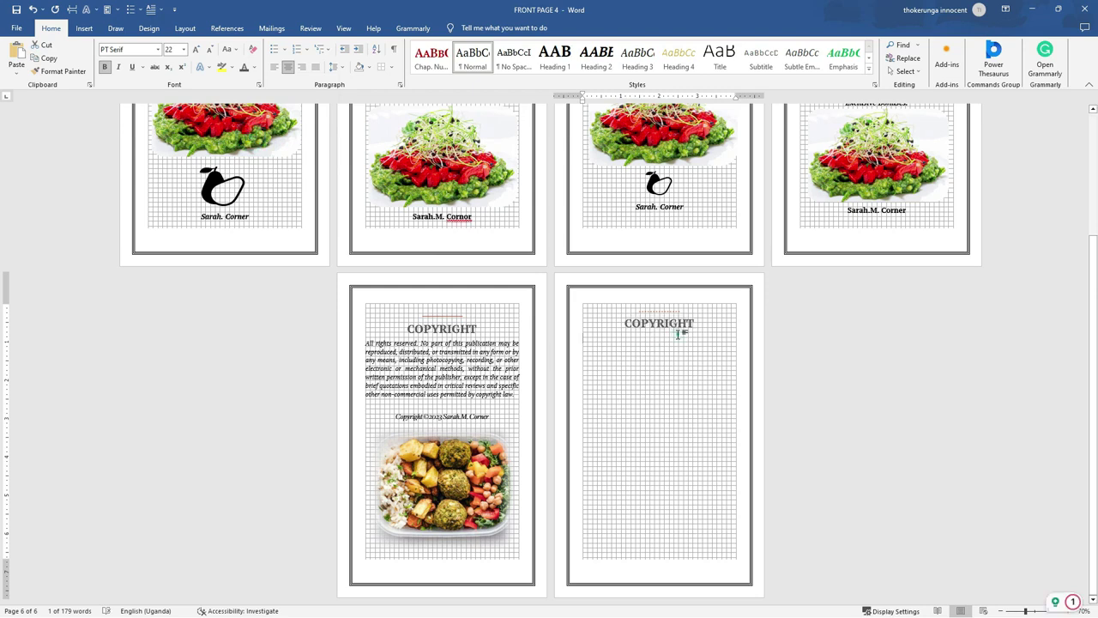
pyautogui.click(697, 329)
pyautogui.click(694, 326)
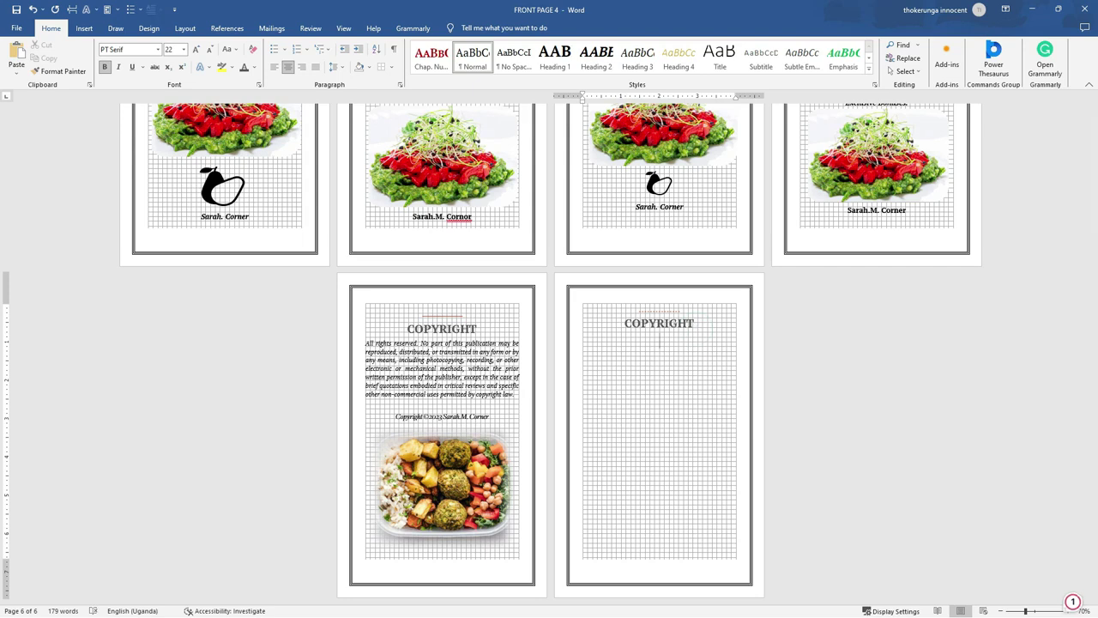
# Step: Copy the "All rights reserved" paragraph from the preceding page and paste it below the new COPYRIGHT heading, keeping its source formatting
pyautogui.moveTo(520, 398); pyautogui.dragTo(367, 342)
pyautogui.rightClick(403, 352)
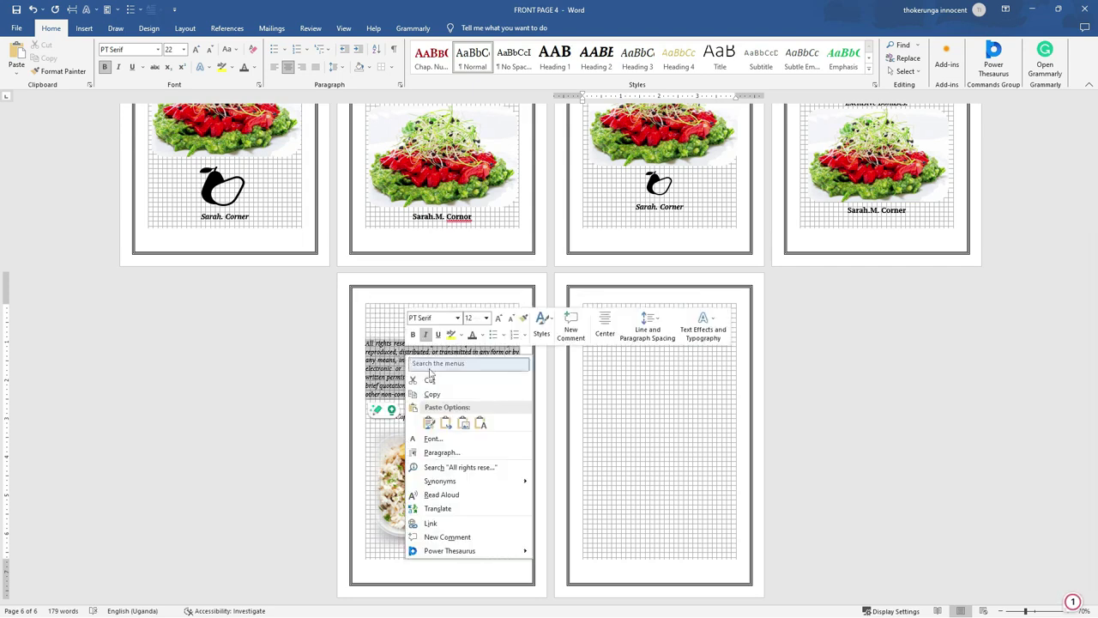
pyautogui.click(440, 390)
pyautogui.click(613, 339)
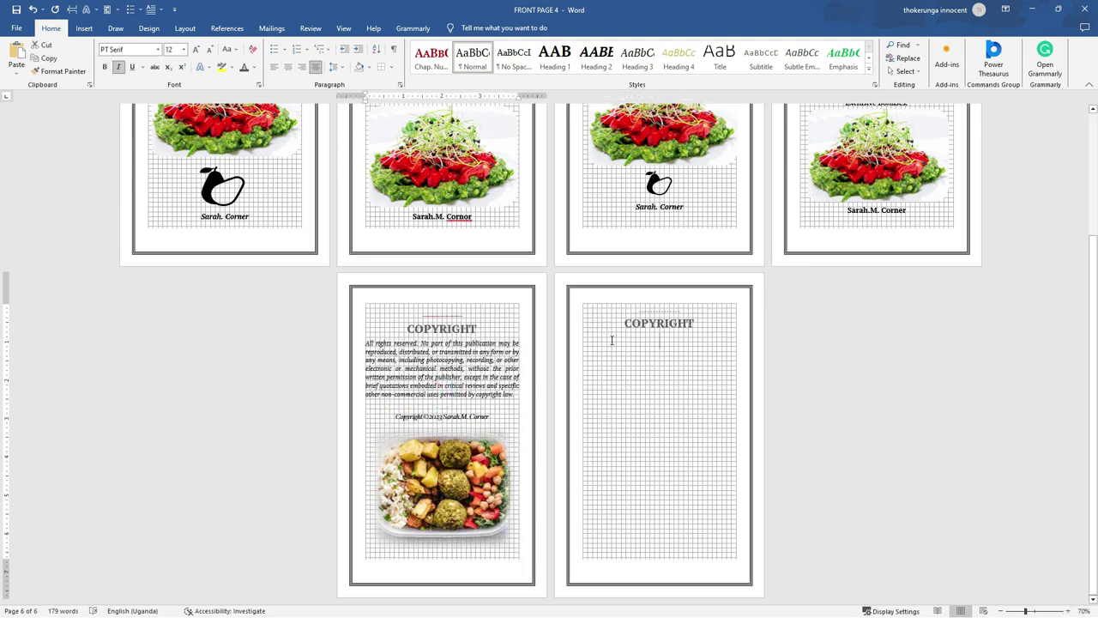
pyautogui.rightClick(626, 342)
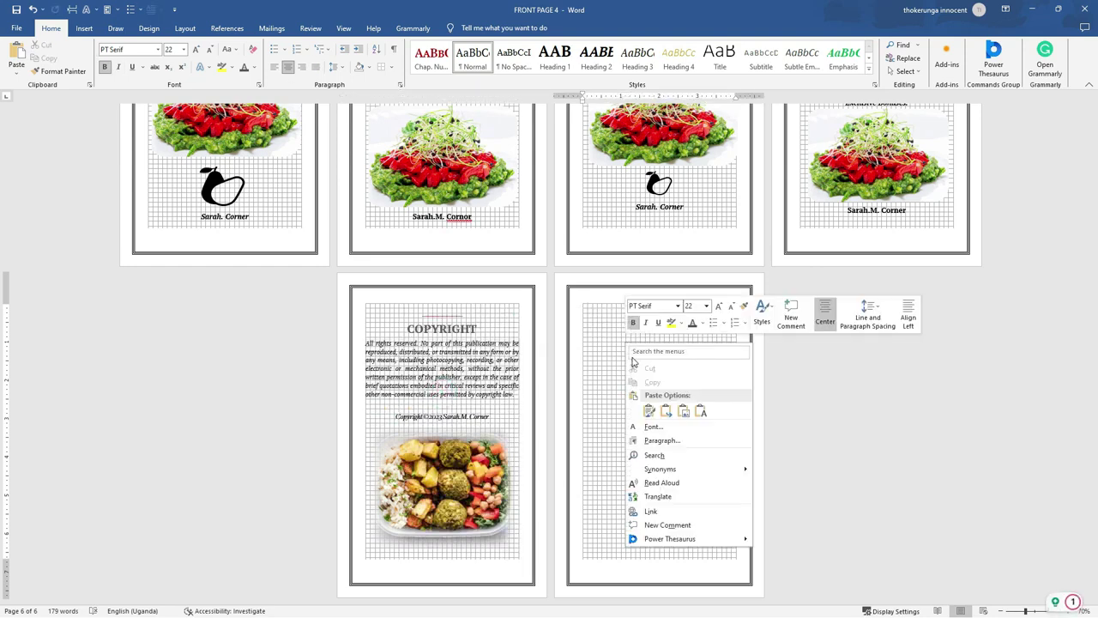
pyautogui.click(648, 408)
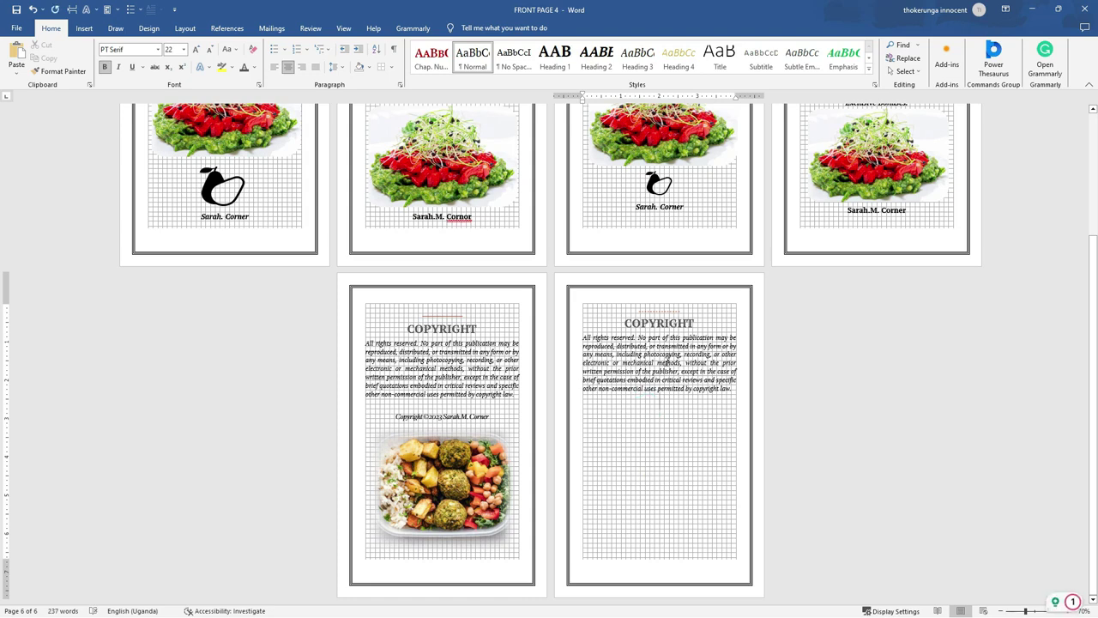
# Step: Compare the font and size of the pasted rights paragraph with those of the subtitle text on the fourth page
pyautogui.moveTo(694, 387); pyautogui.dragTo(584, 338)
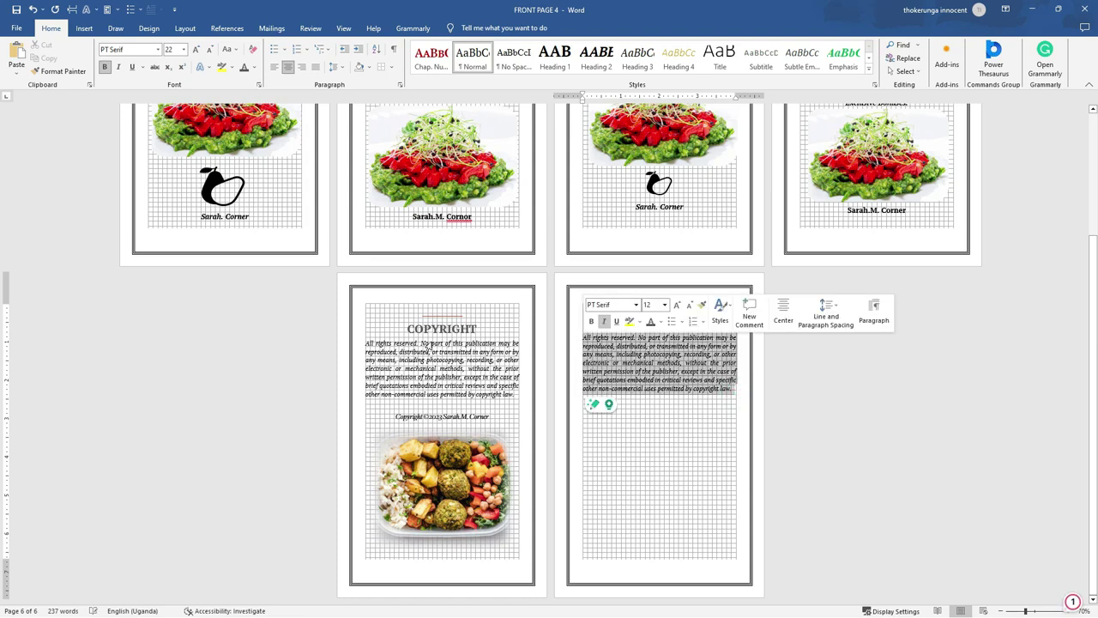
pyautogui.scroll(4, 799, 225)
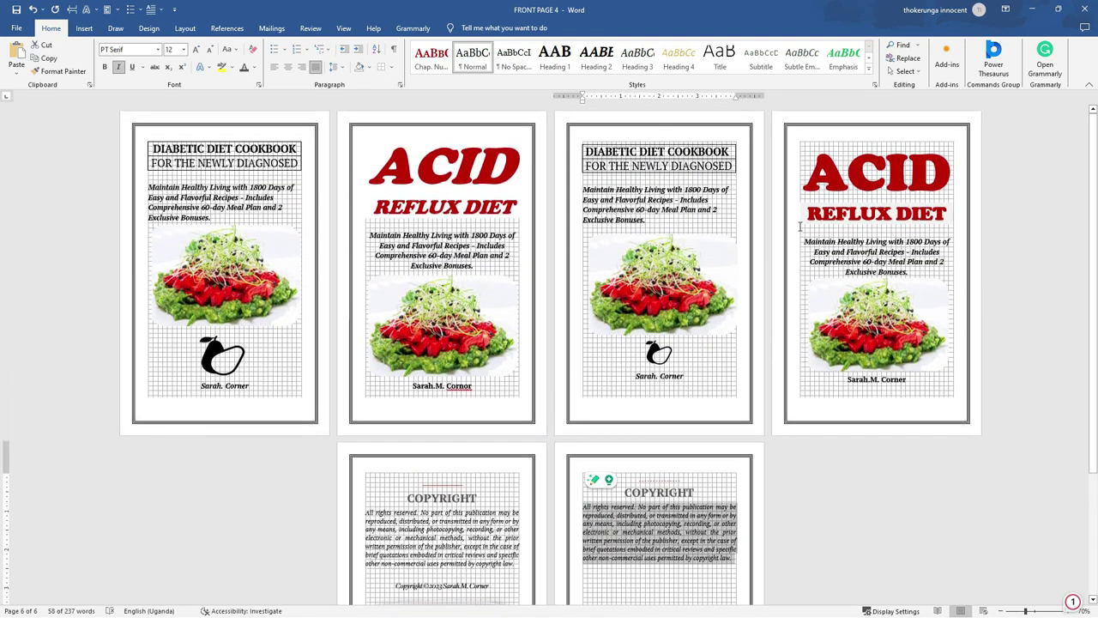
pyautogui.click(855, 243)
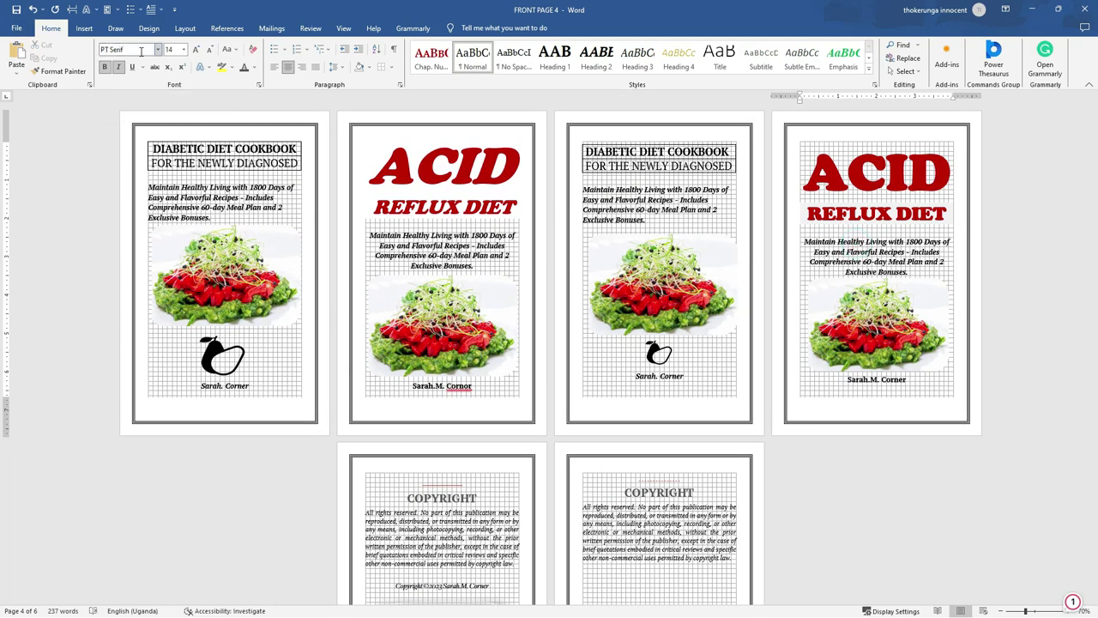
pyautogui.scroll(-4, 550, 343)
pyautogui.click(631, 374)
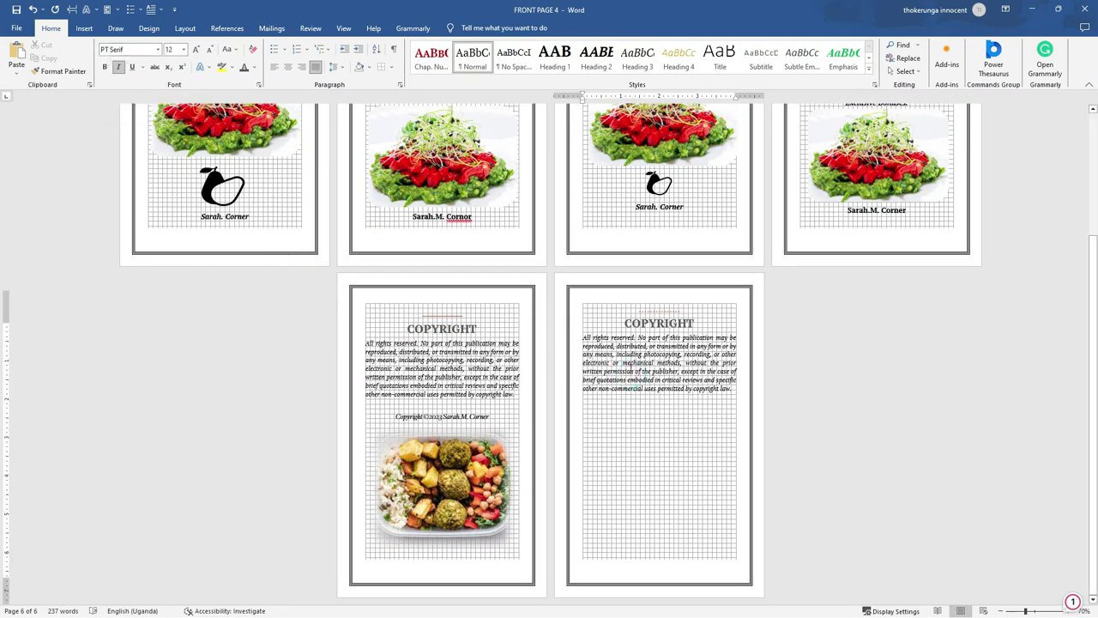
pyautogui.scroll(2, 627, 378)
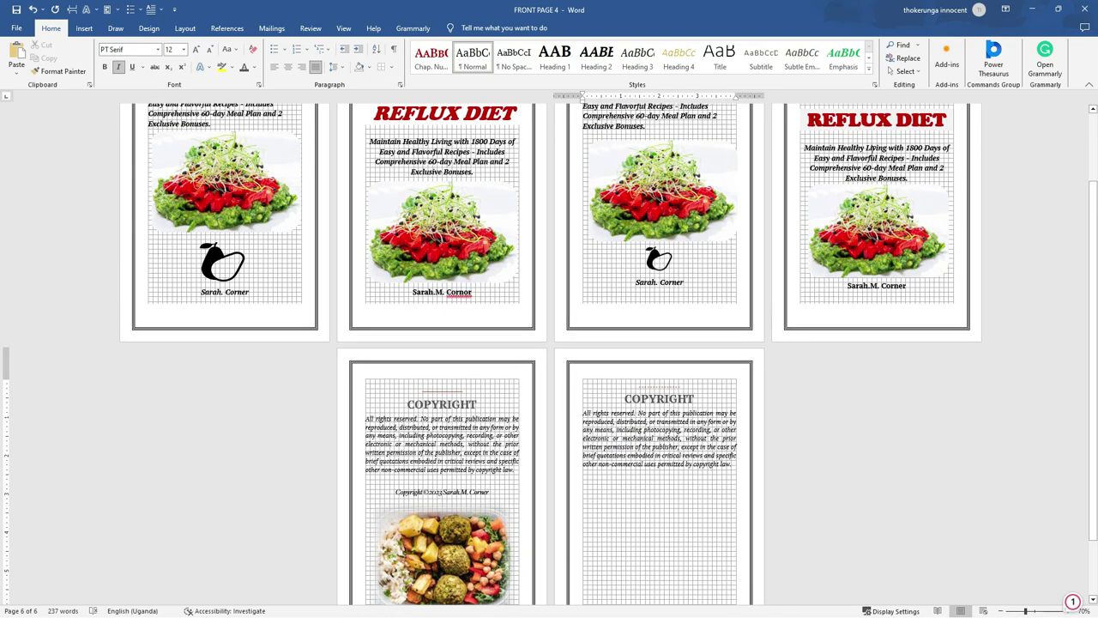
pyautogui.click(872, 150)
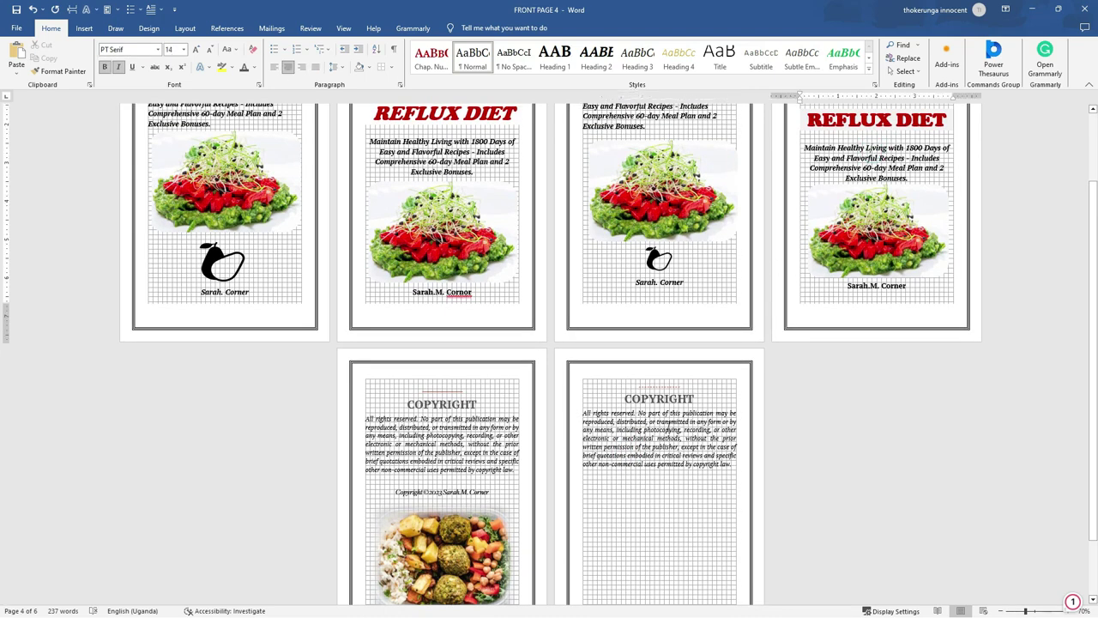
pyautogui.click(667, 425)
pyautogui.scroll(-2, 666, 427)
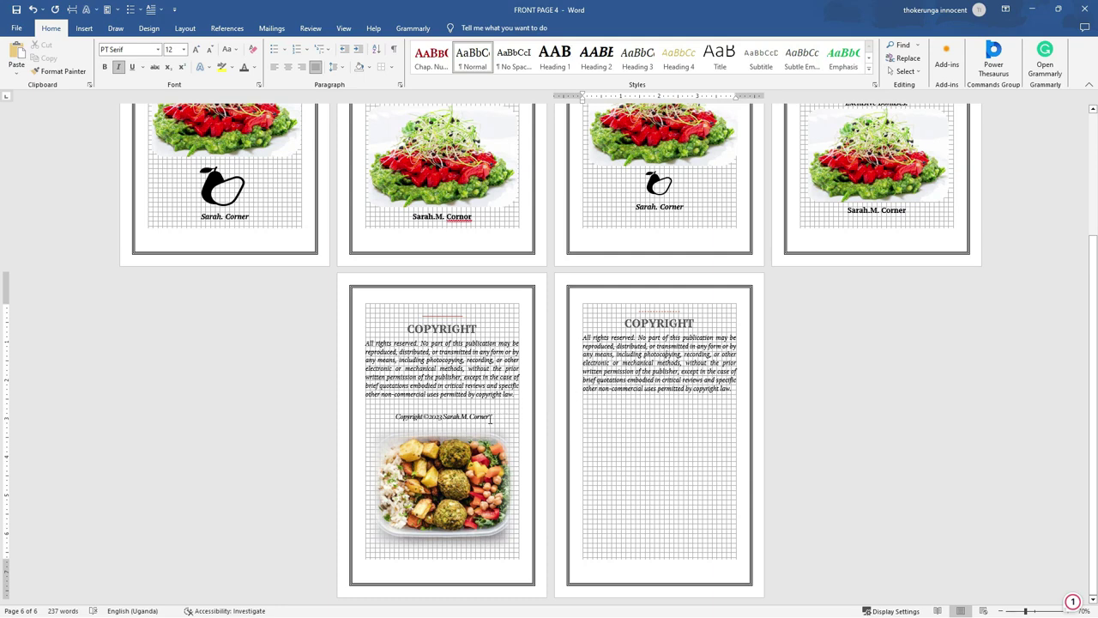
# Step: Copy the "Copyright ©2023" line from the preceding page, paste it below the rights paragraph with source formatting, and add a blank line above it
pyautogui.moveTo(491, 418); pyautogui.dragTo(394, 419)
pyautogui.rightClick(437, 424)
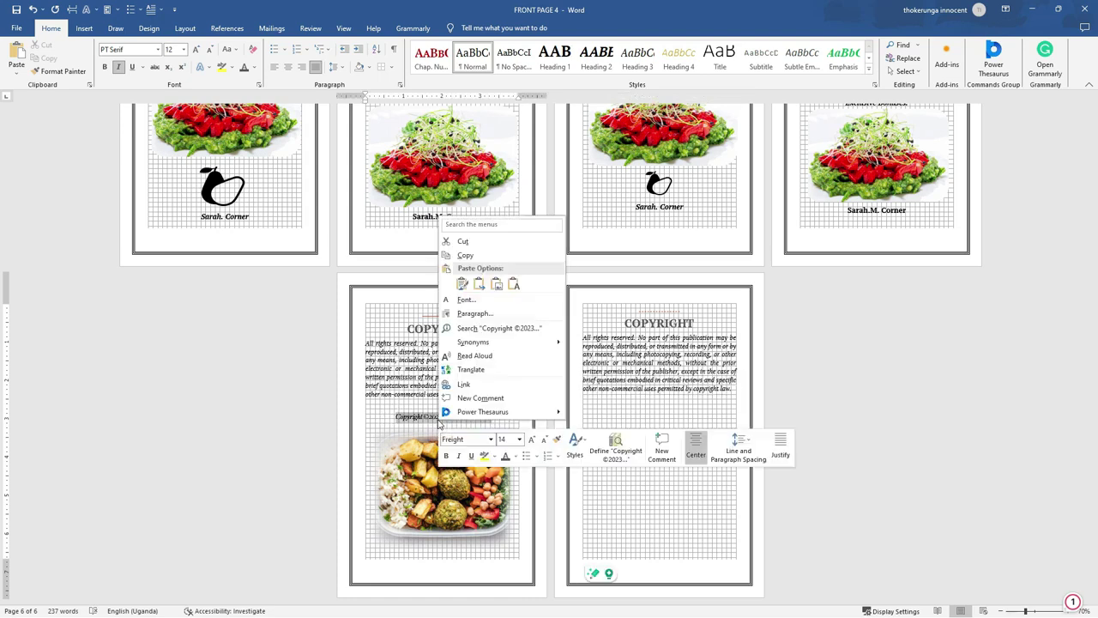
pyautogui.click(475, 255)
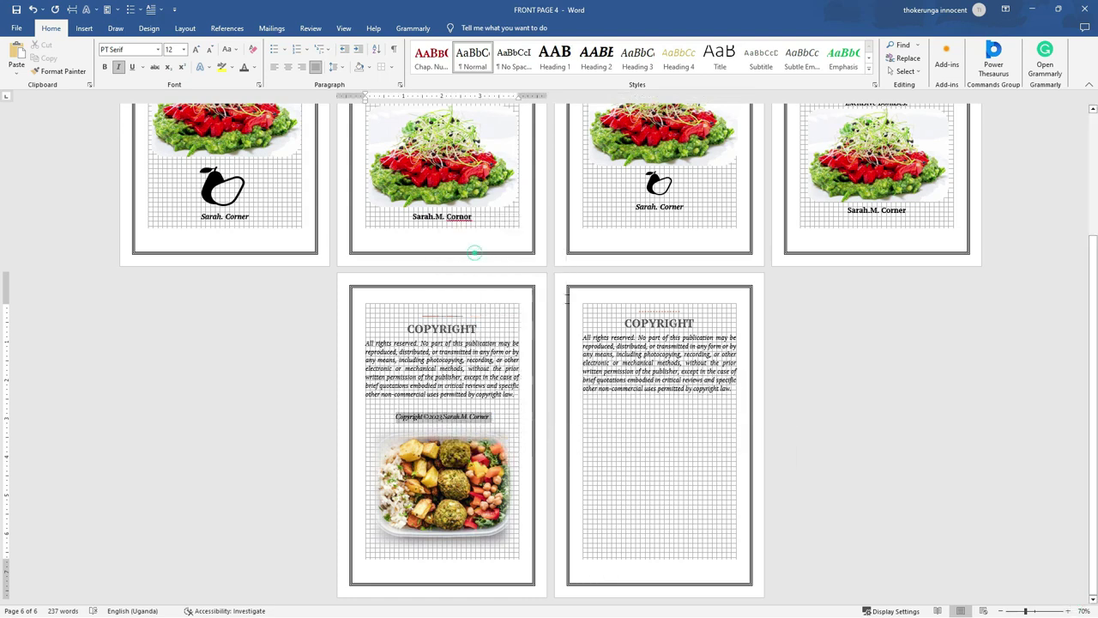
pyautogui.click(629, 408)
pyautogui.rightClick(628, 410)
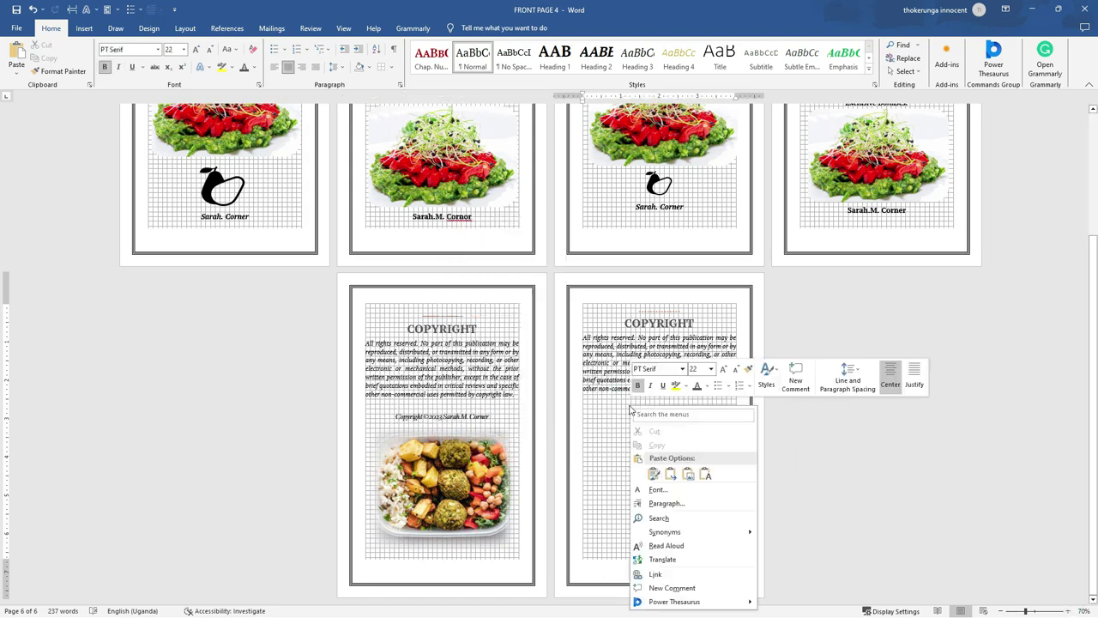
pyautogui.click(654, 473)
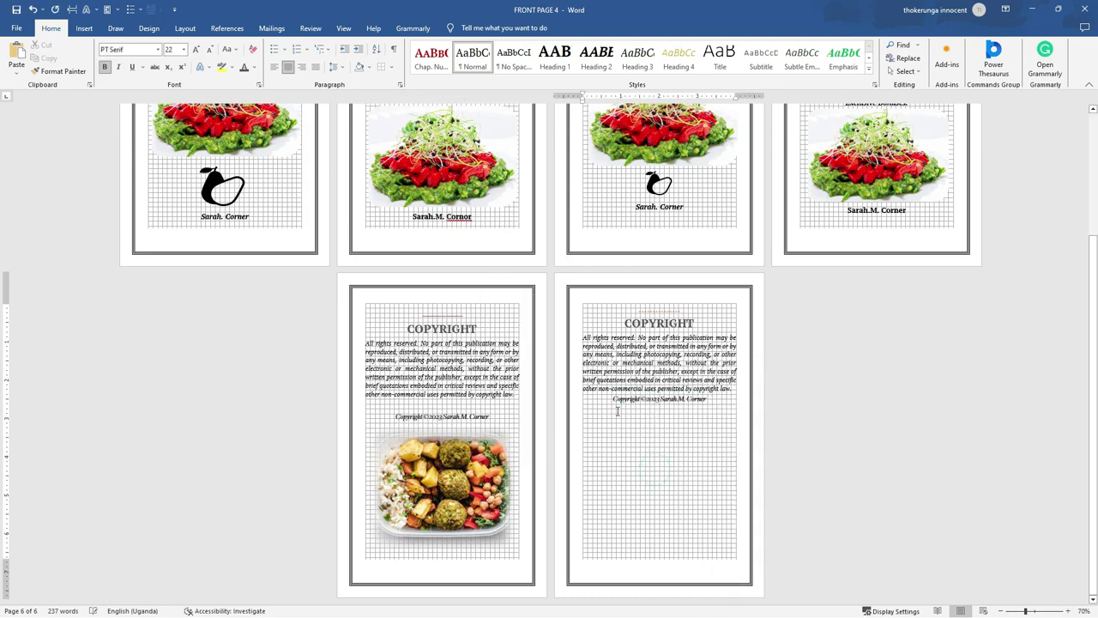
pyautogui.click(615, 403)
pyautogui.press('Return')
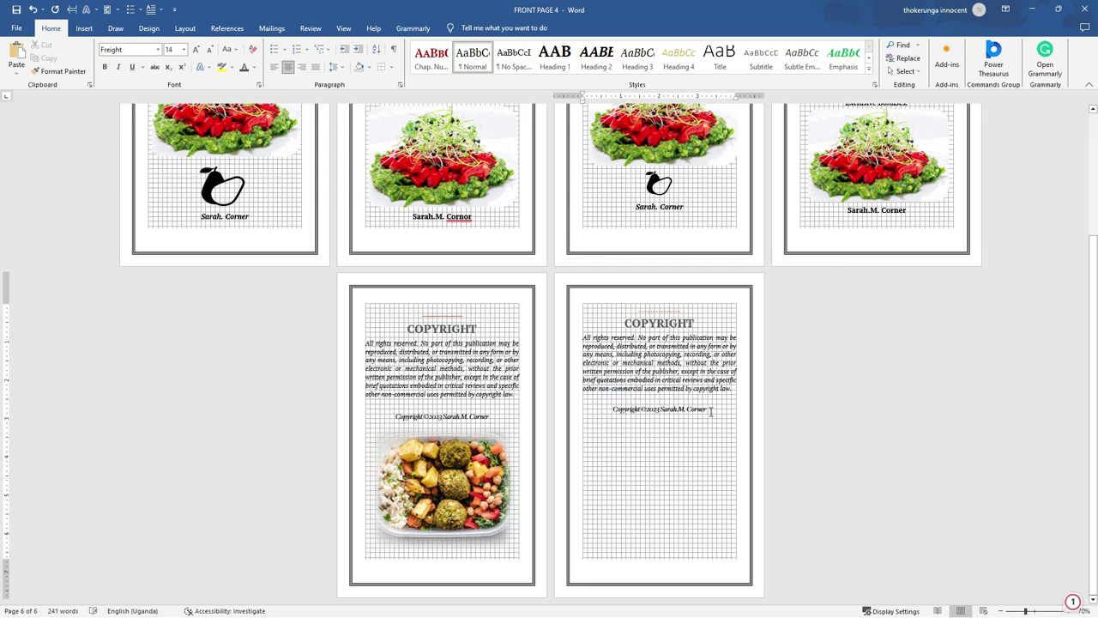
# Step: Check the pasted copyright line's font and size, and start a new line below it
pyautogui.moveTo(710, 410); pyautogui.dragTo(615, 408)
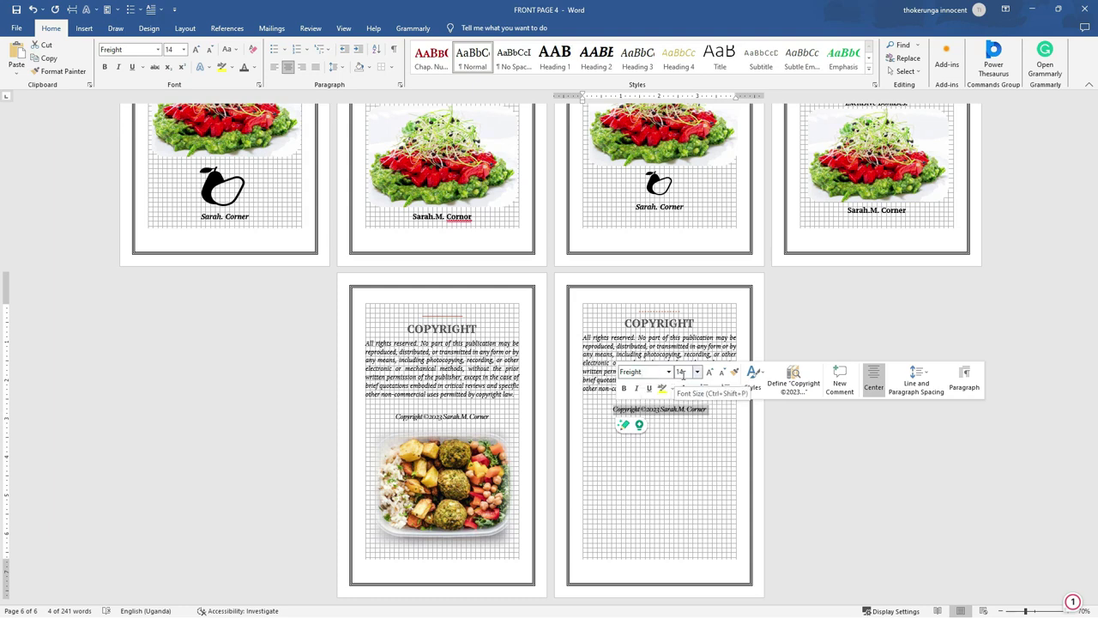
pyautogui.click(682, 443)
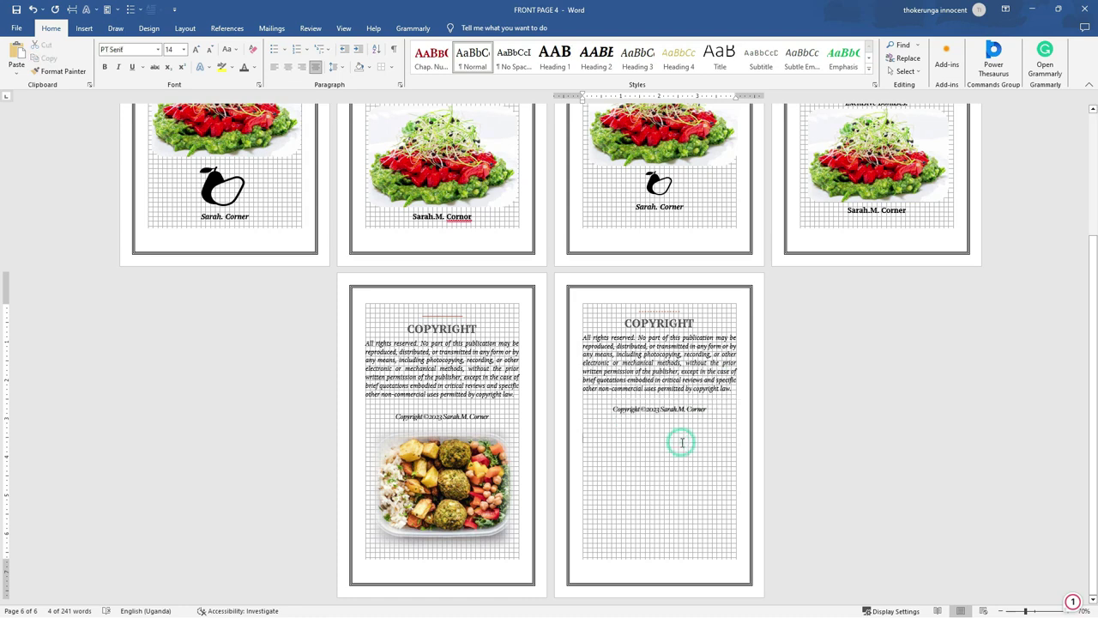
pyautogui.click(711, 413)
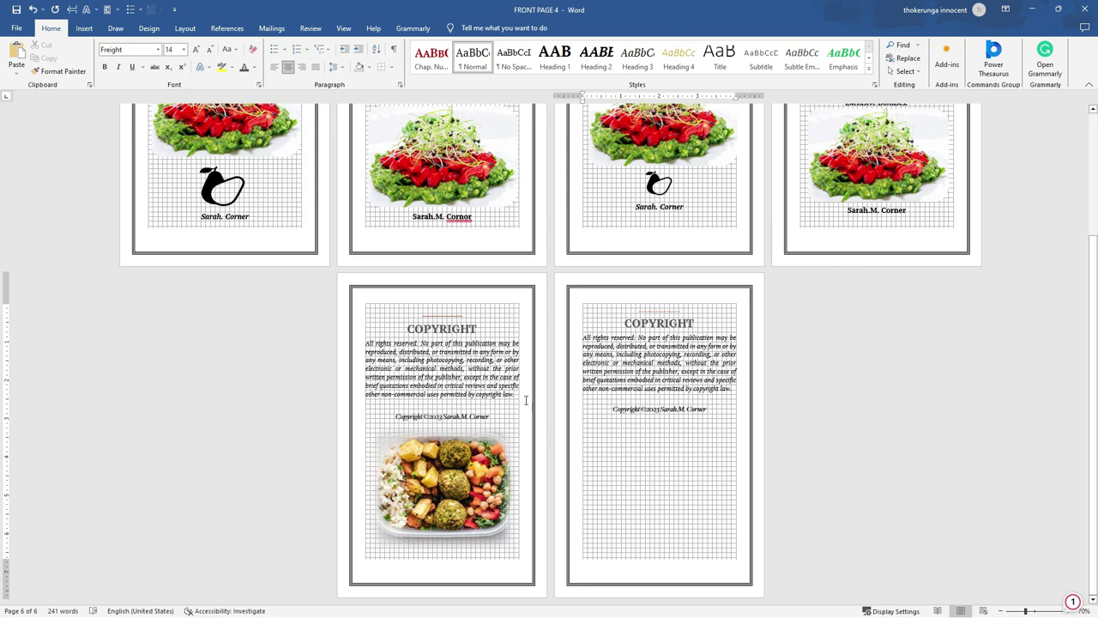
# Step: Toggle the gridlines off and on to preview the copyright pages with and without them
pyautogui.click(342, 29)
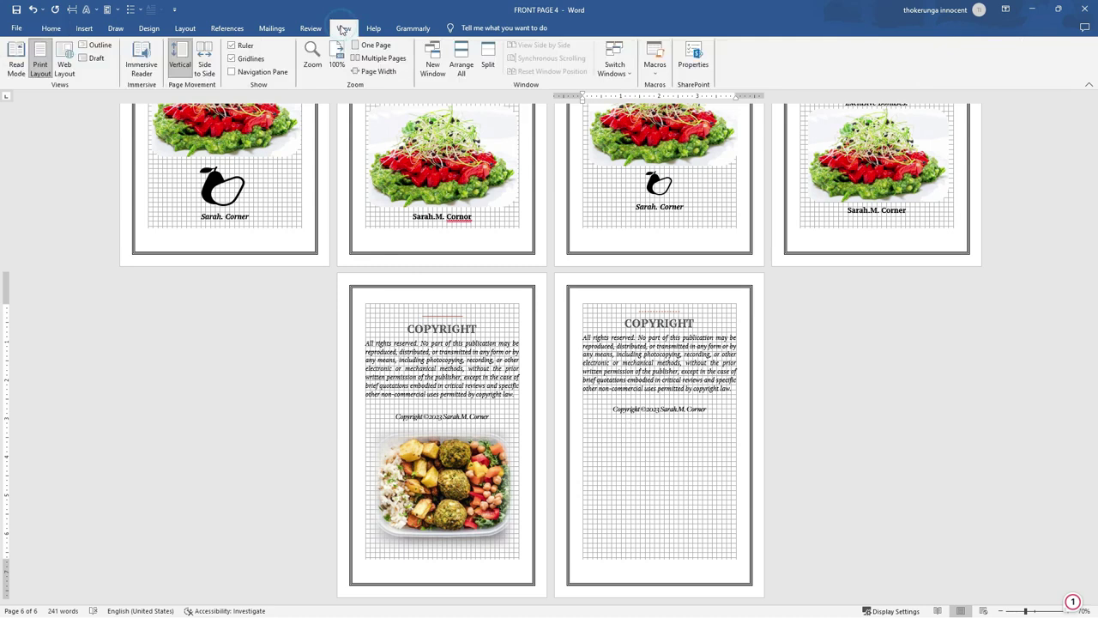
pyautogui.click(231, 59)
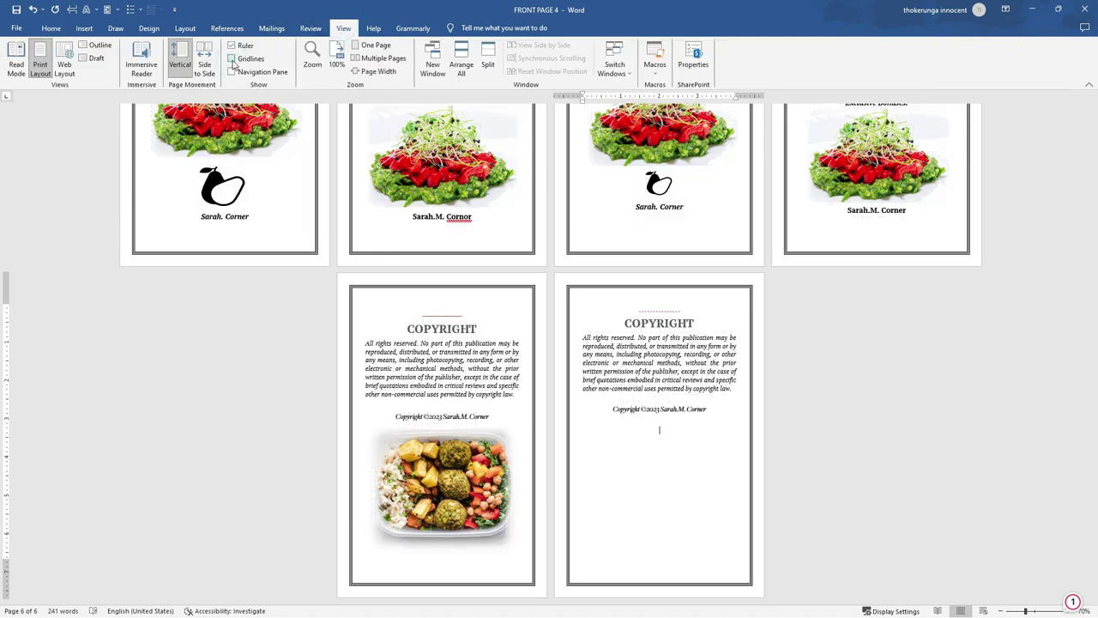
pyautogui.click(232, 59)
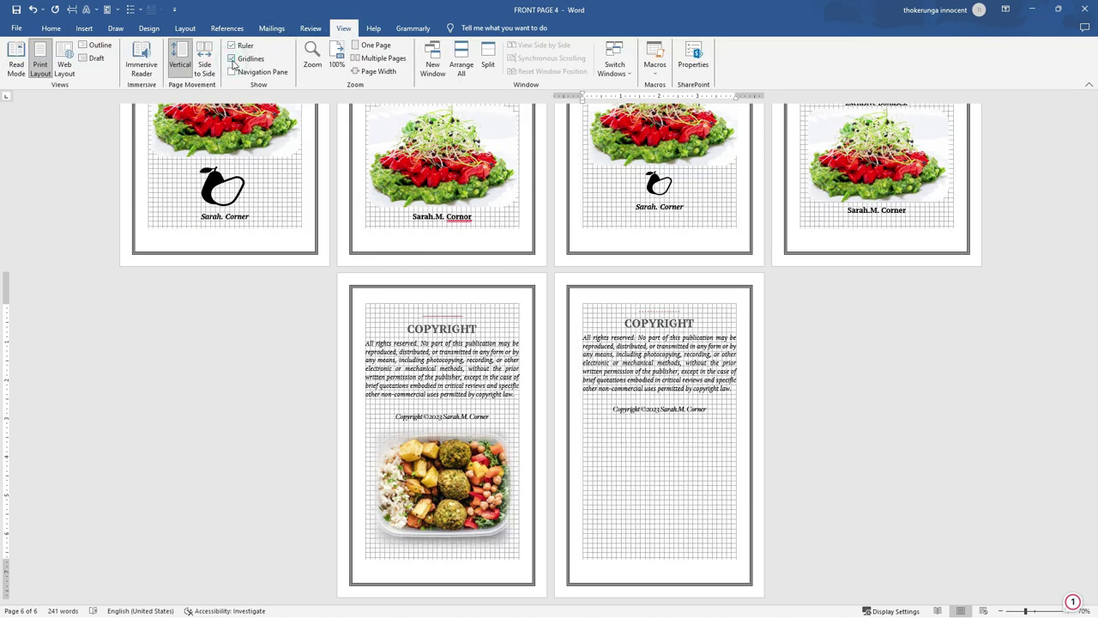
pyautogui.click(233, 60)
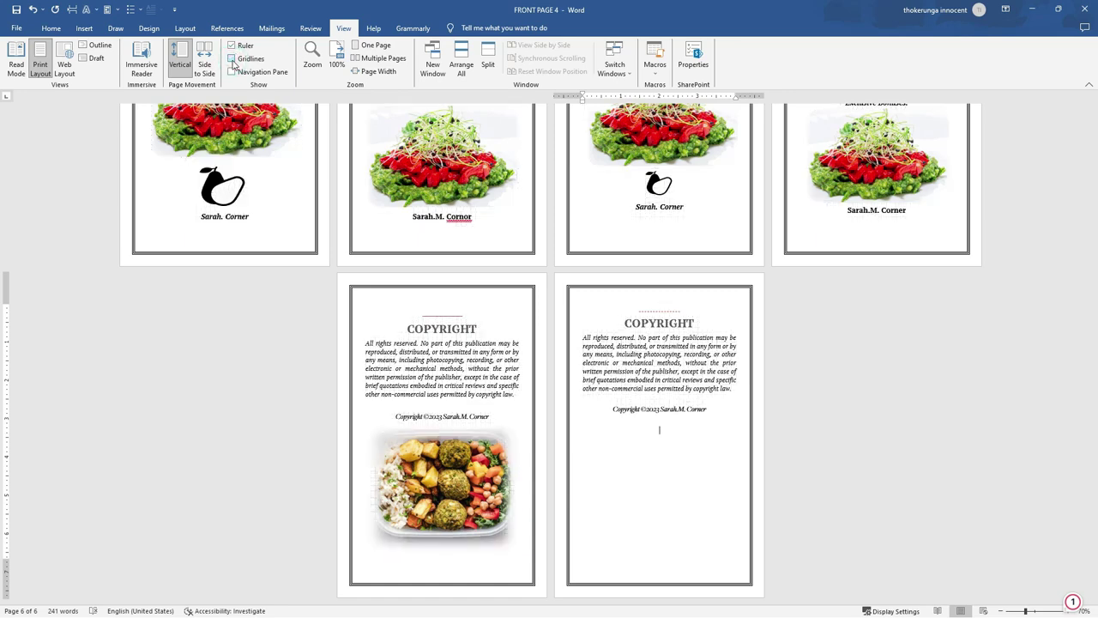
pyautogui.click(231, 59)
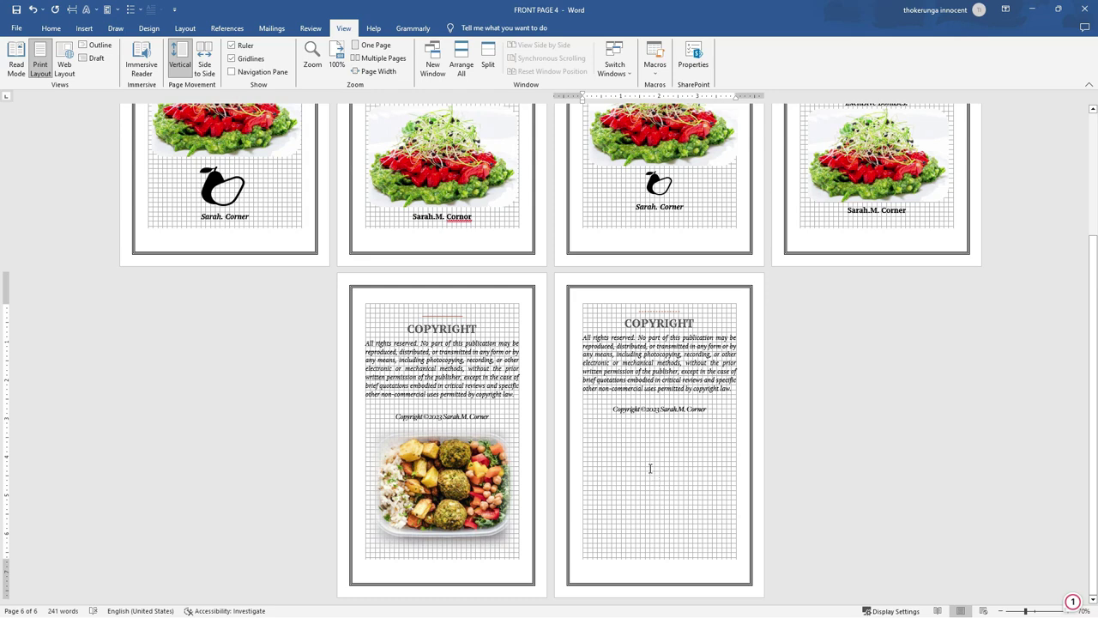
# Step: Draw a rectangle about 4" wide and 3.63" high below the copyright line, spanning the text width down to the lower margin
pyautogui.click(86, 30)
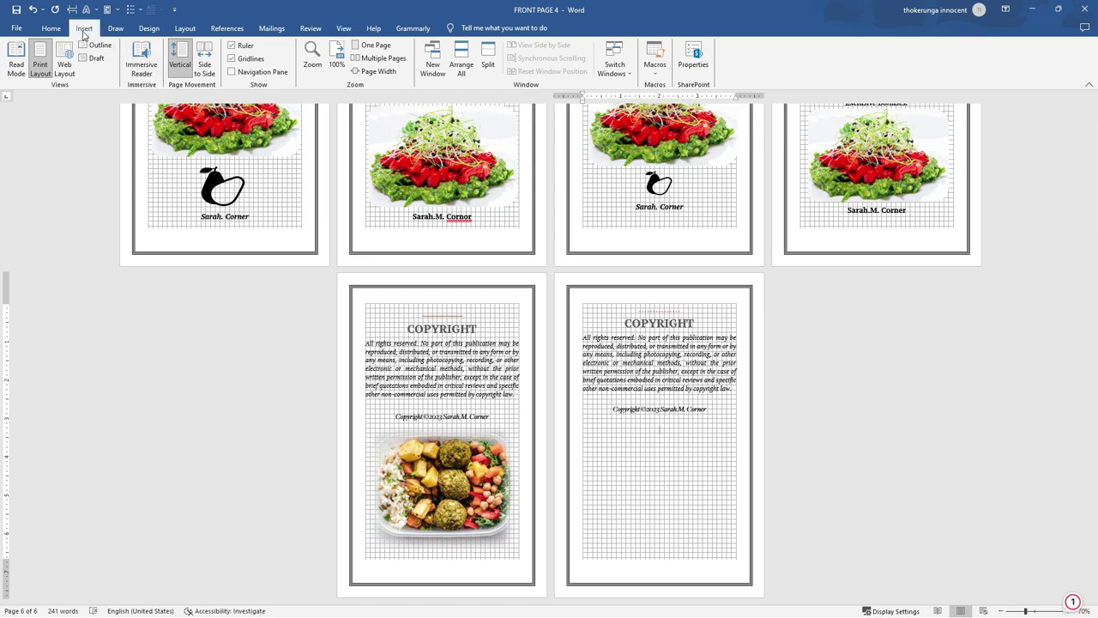
pyautogui.click(158, 68)
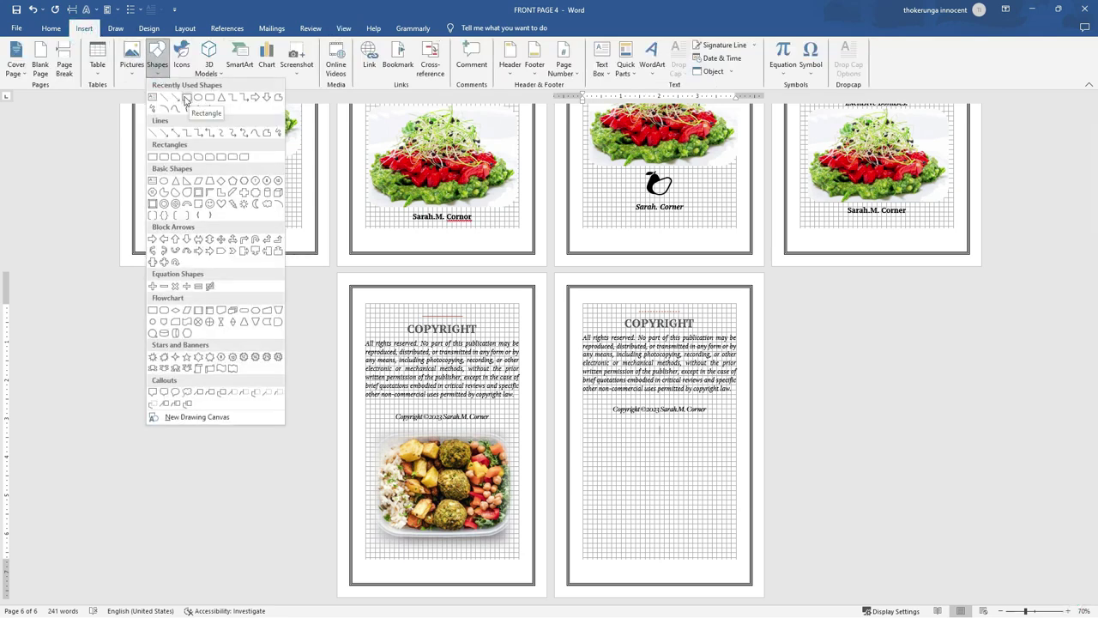
pyautogui.click(186, 98)
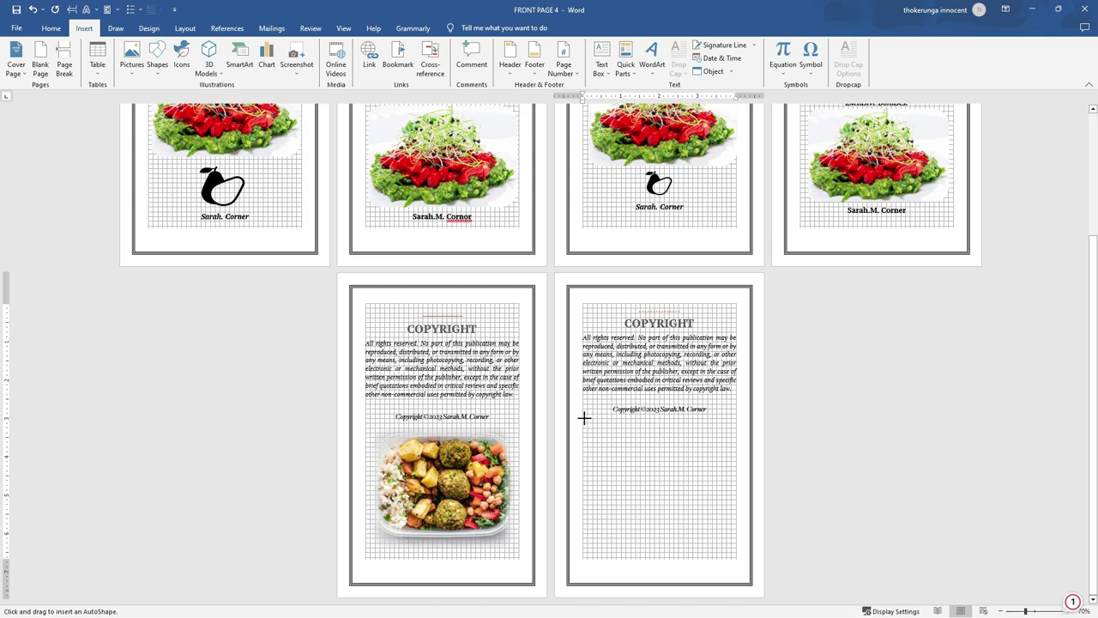
pyautogui.moveTo(584, 418); pyautogui.dragTo(734, 559)
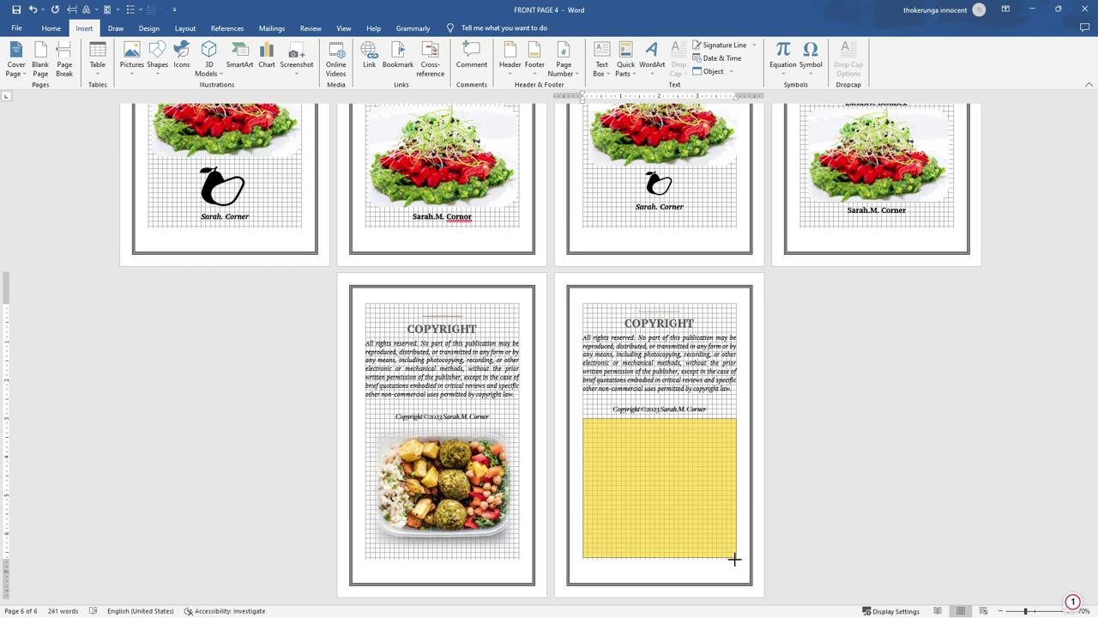
pyautogui.moveTo(735, 559); pyautogui.dragTo(735, 559)
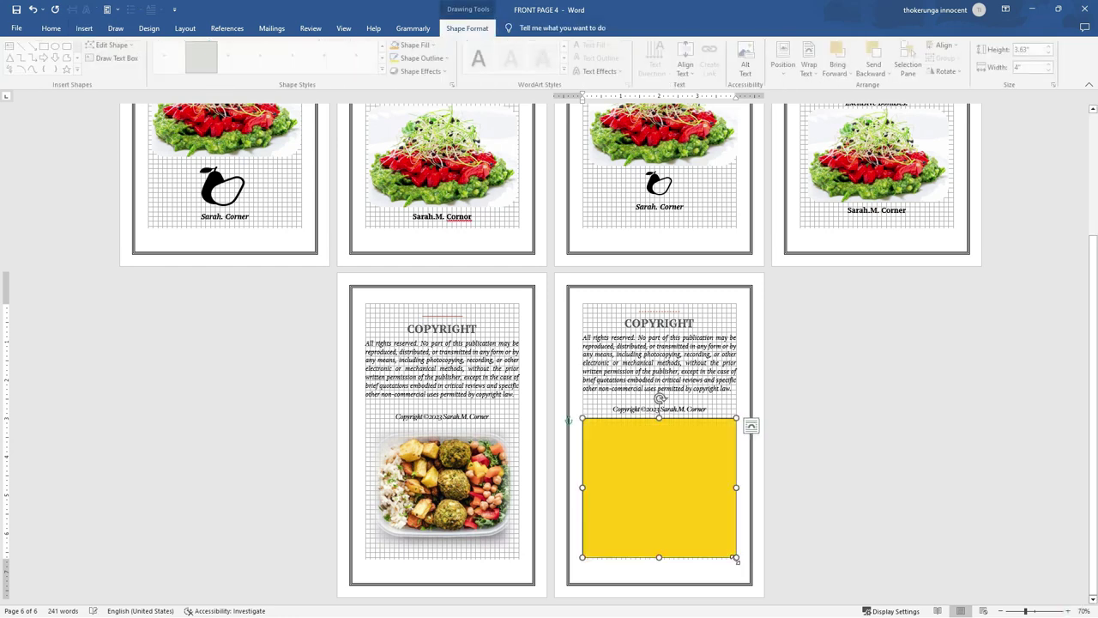
pyautogui.click(689, 576)
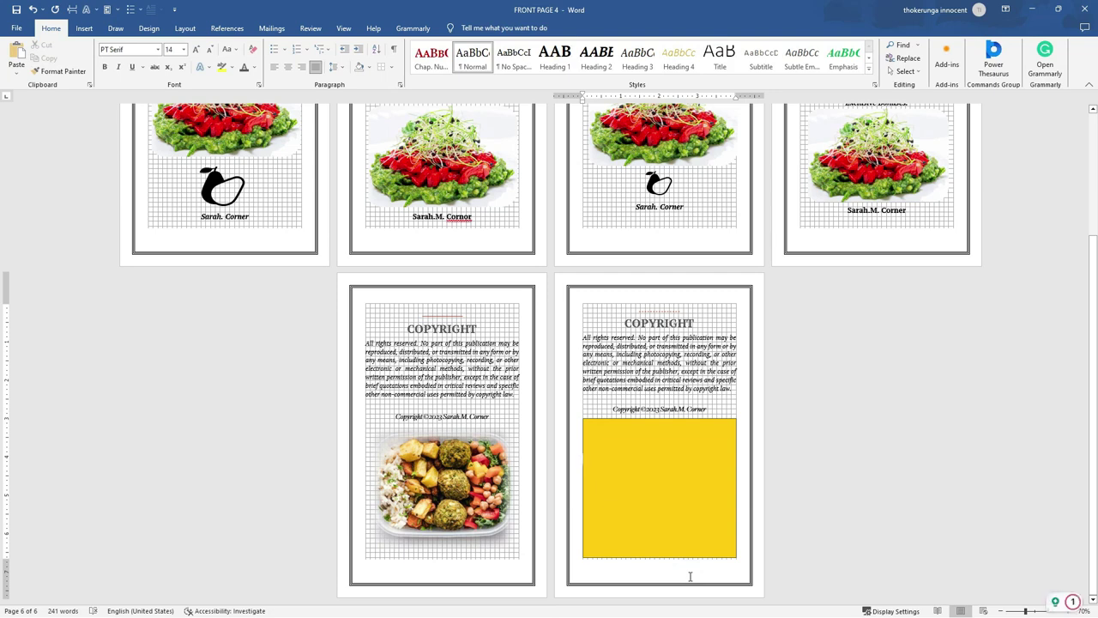
# Step: Fill the yellow rectangle on the second copyright page with the strawberry smoothie bowl photo from the Downloads folder
pyautogui.click(646, 467)
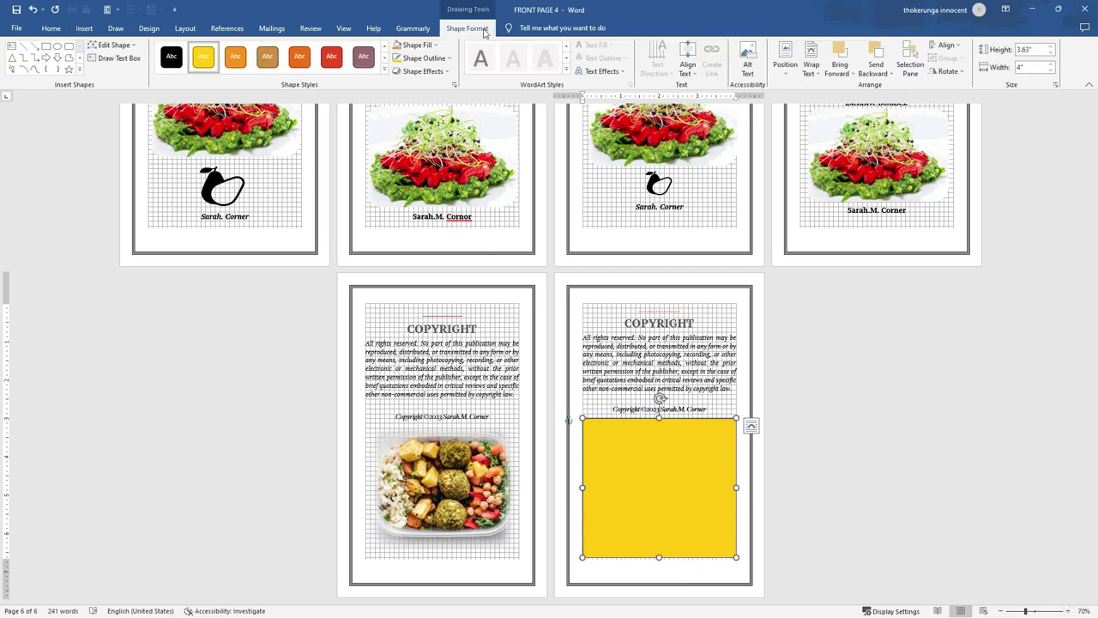
pyautogui.click(436, 47)
pyautogui.click(416, 208)
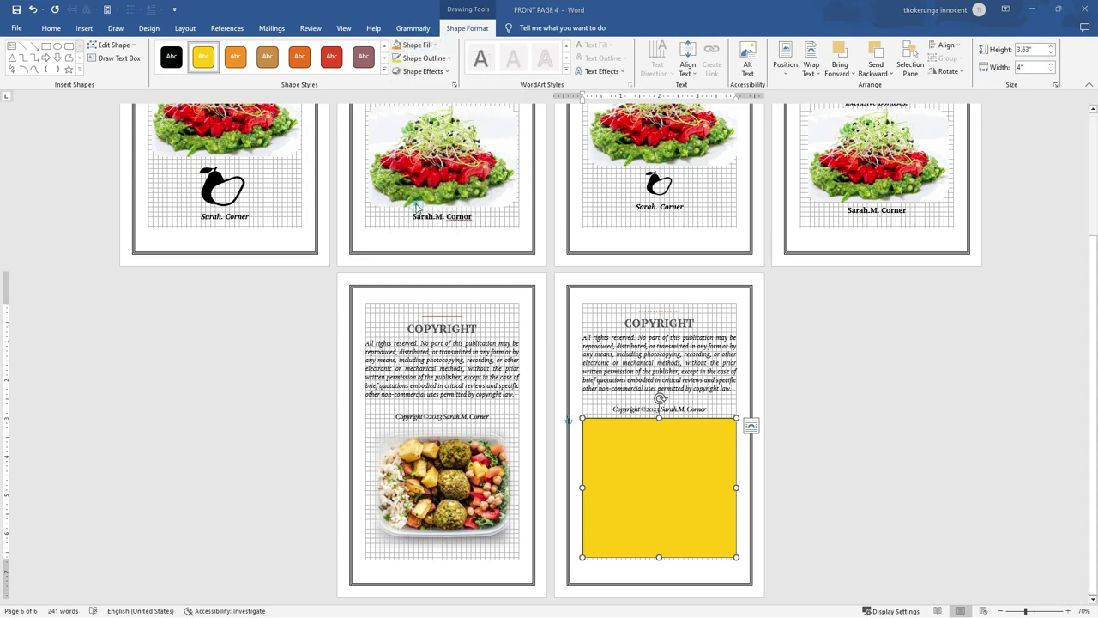
pyautogui.click(466, 283)
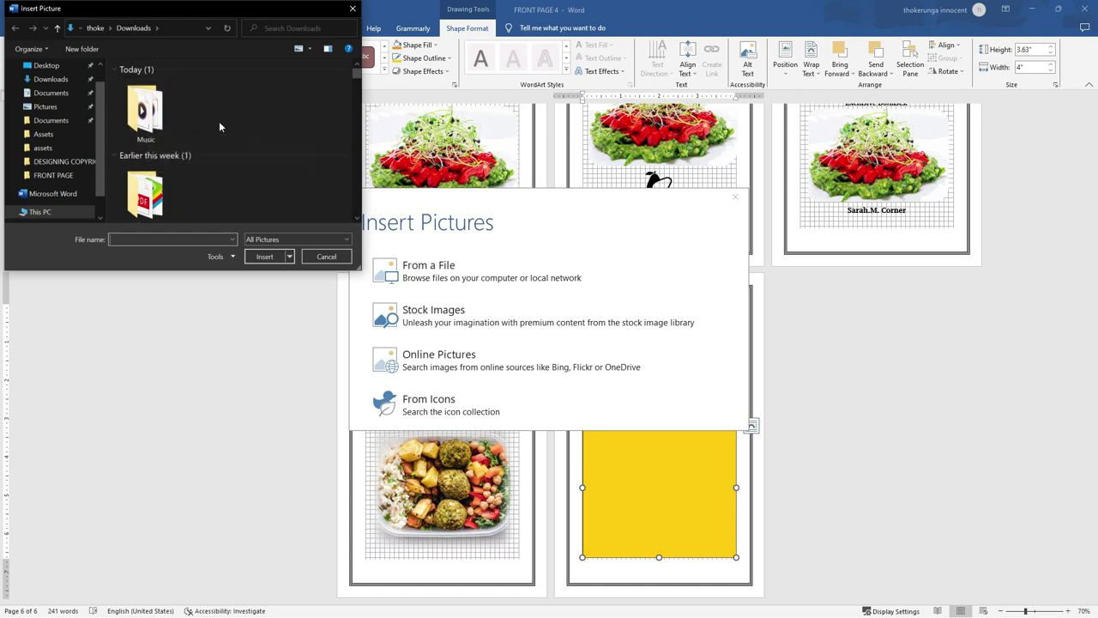
pyautogui.scroll(-5, 218, 125)
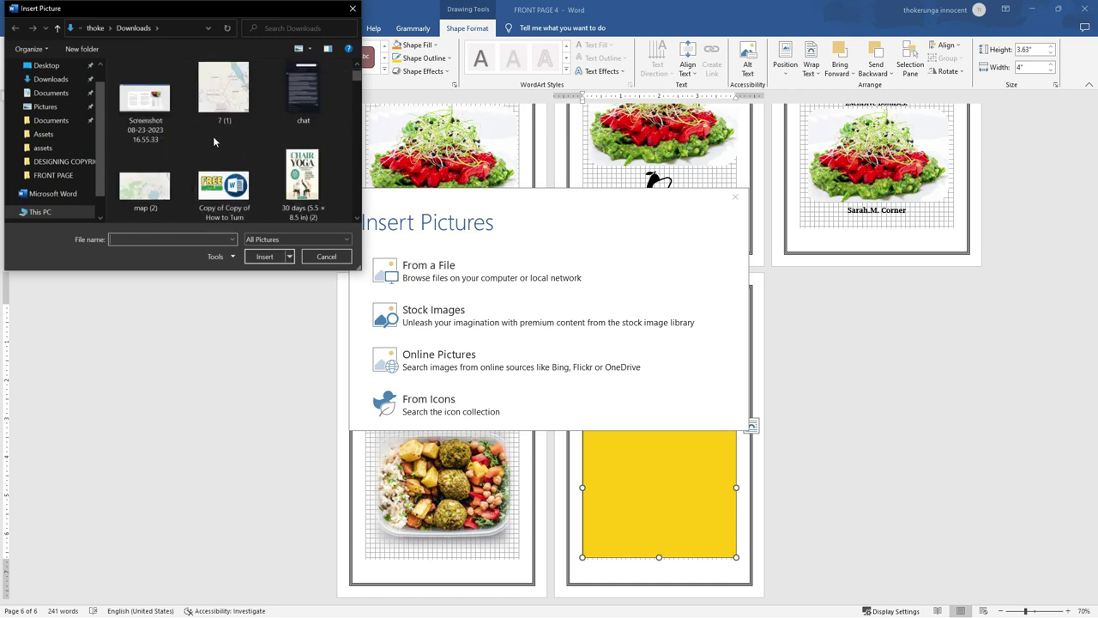
pyautogui.scroll(2, 215, 140)
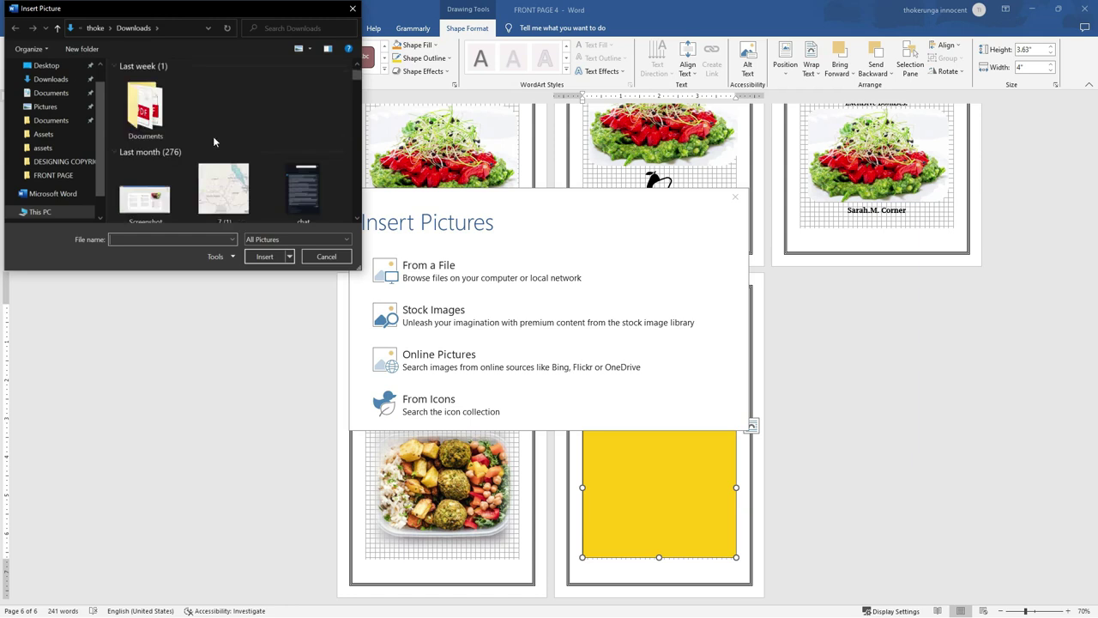
pyautogui.scroll(-3, 214, 141)
pyautogui.scroll(-8, 214, 141)
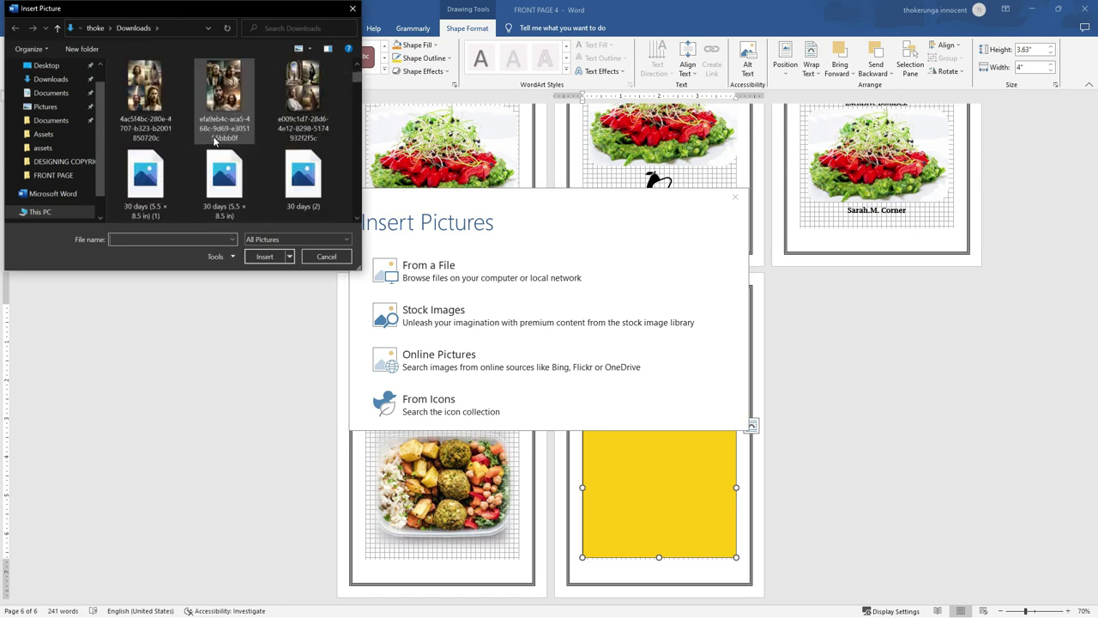
pyautogui.scroll(-1, 215, 141)
pyautogui.scroll(-3, 214, 141)
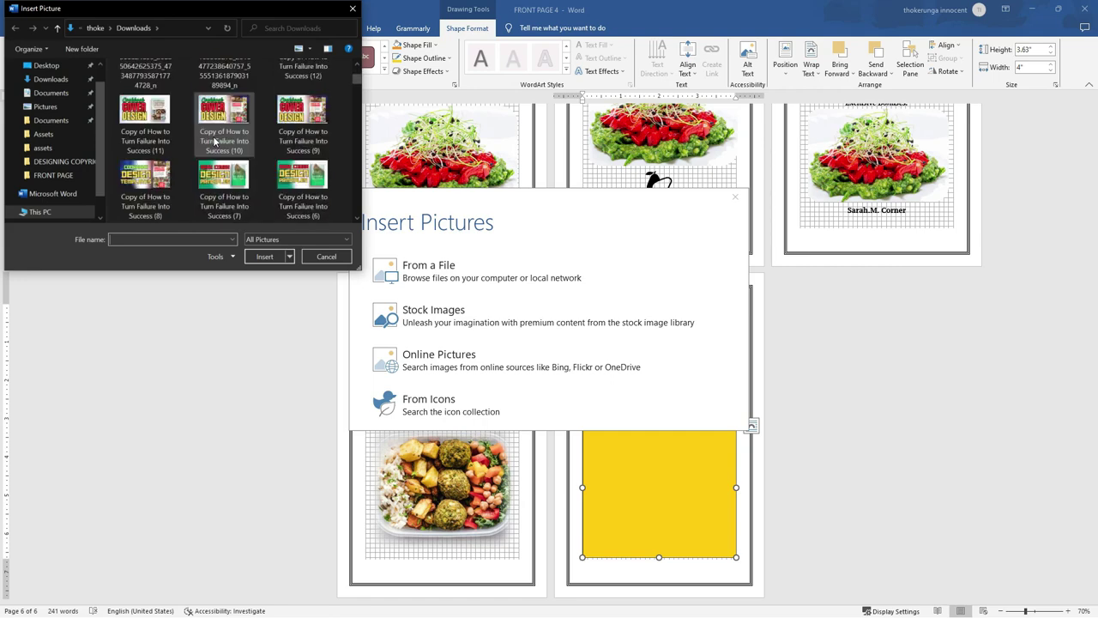
pyautogui.scroll(-4, 215, 141)
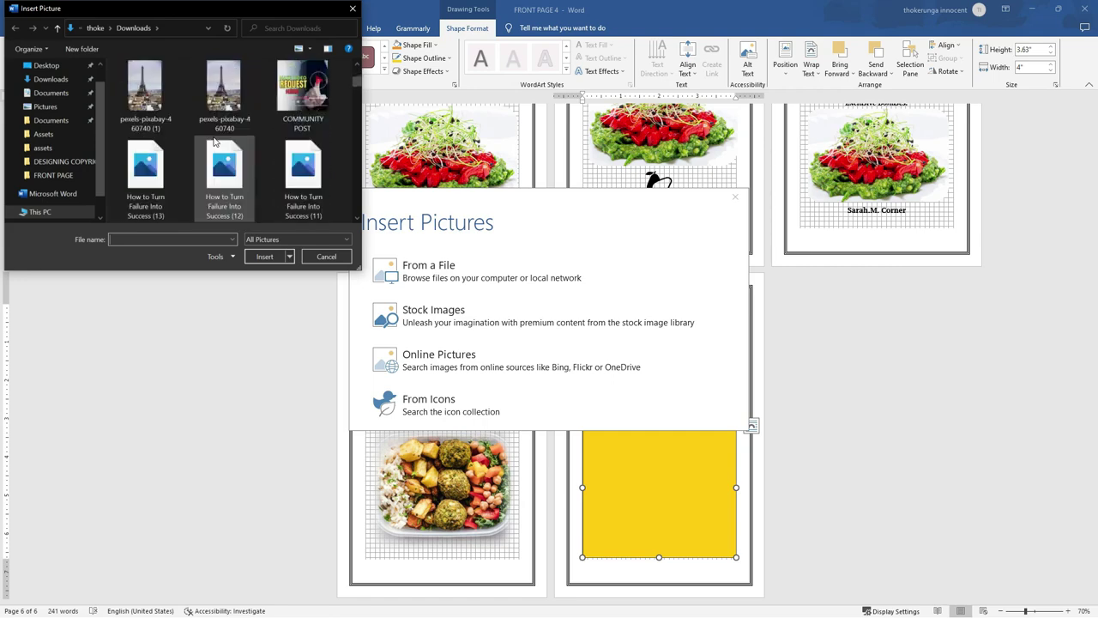
pyautogui.scroll(-5, 215, 142)
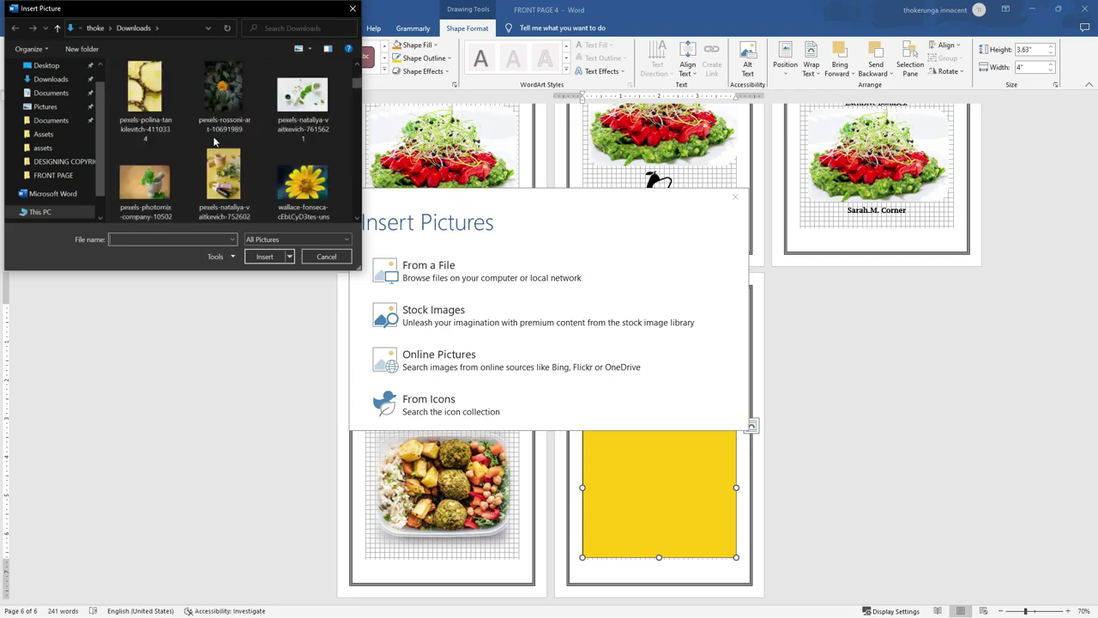
pyautogui.scroll(-5, 214, 141)
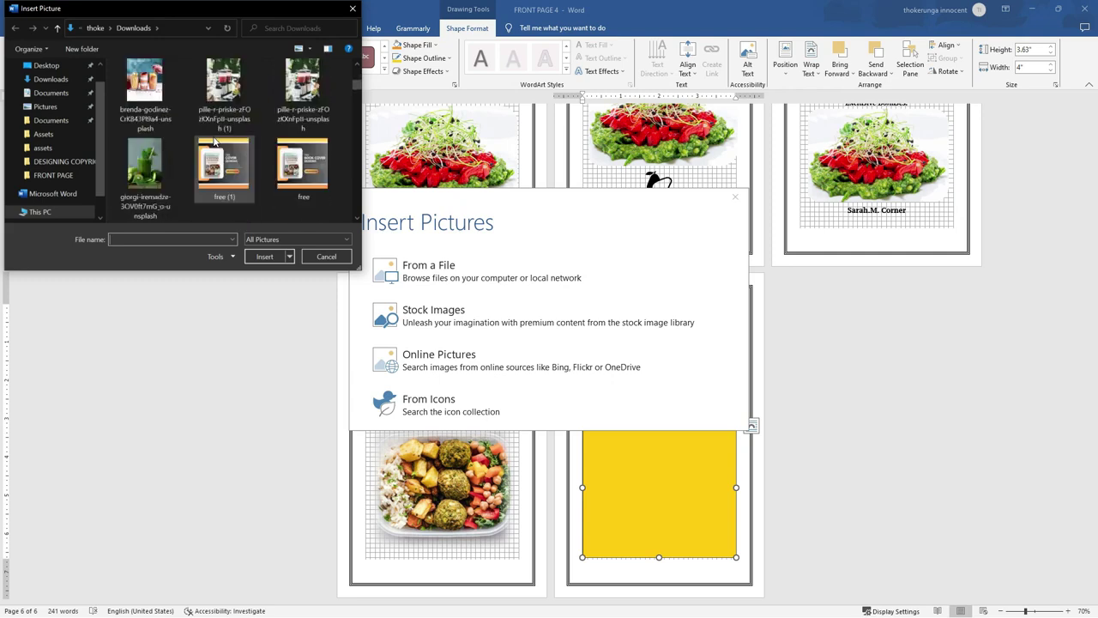
pyautogui.scroll(-5, 214, 142)
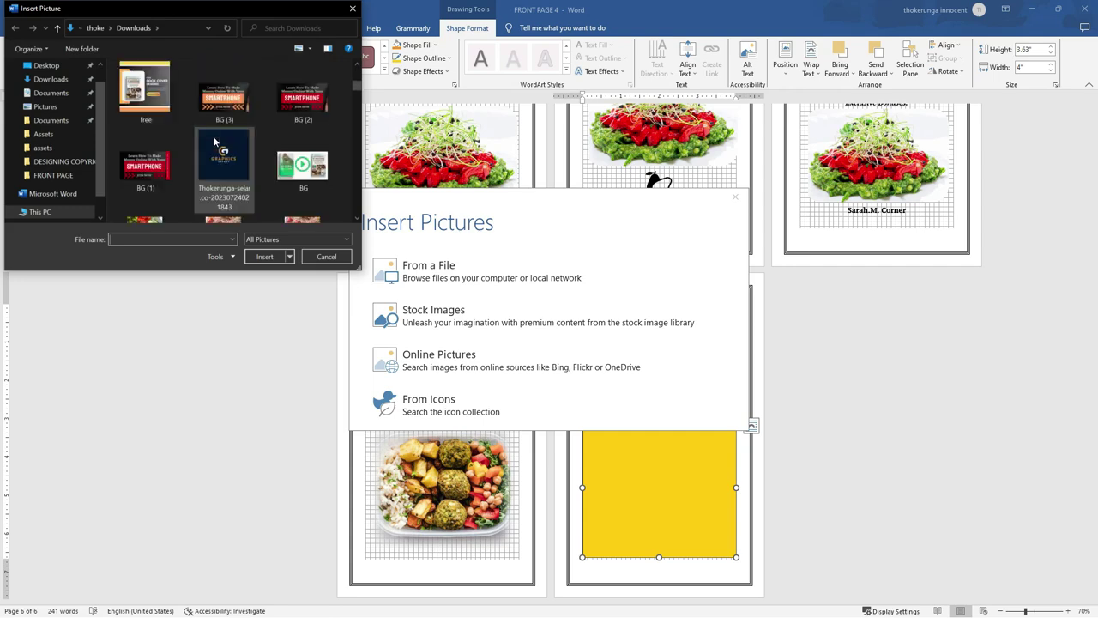
pyautogui.scroll(1, 215, 141)
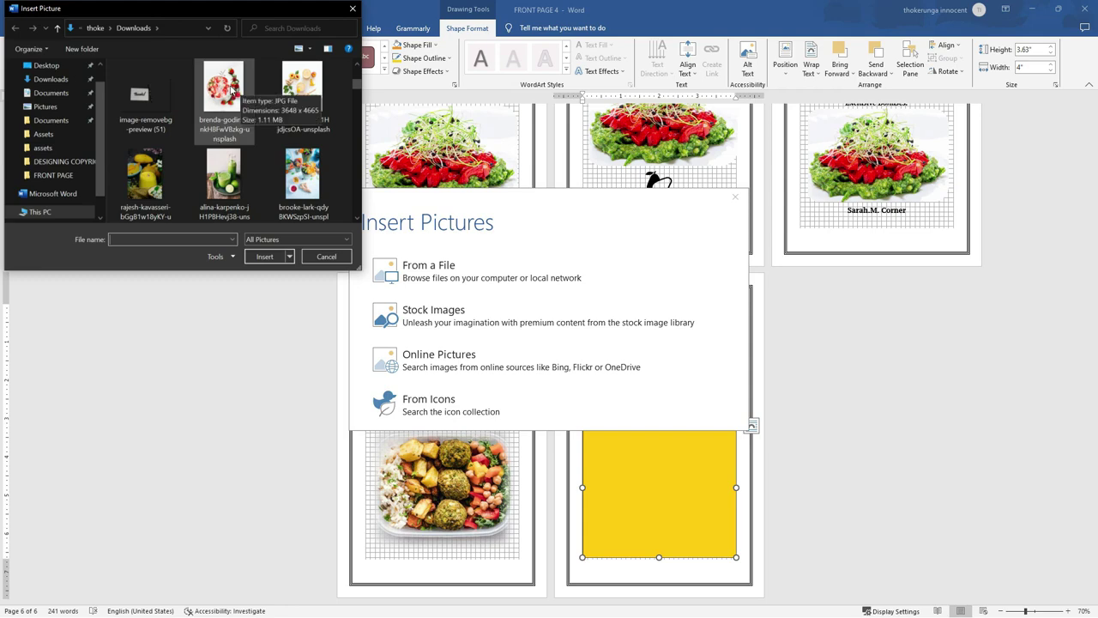
pyautogui.click(222, 84)
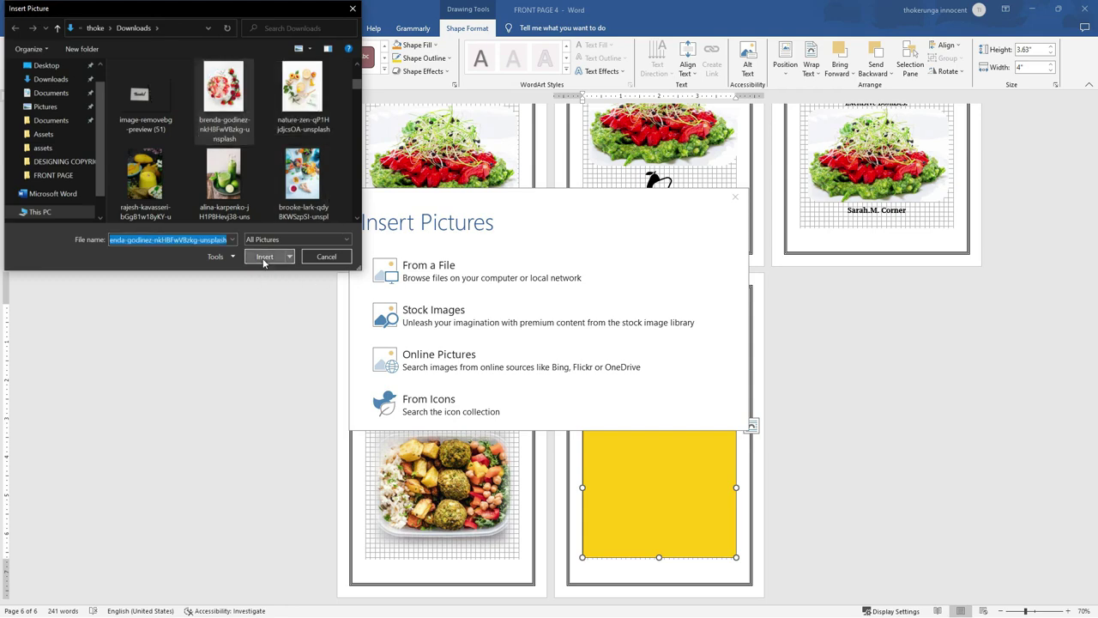
pyautogui.click(264, 257)
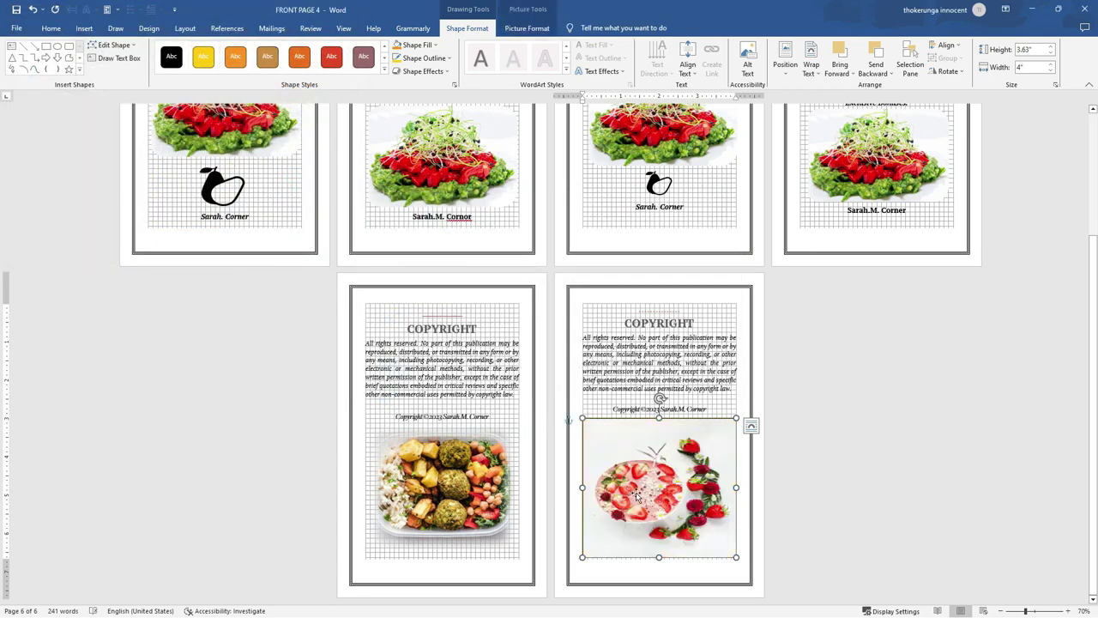
# Step: Crop the rectangle's picture with the Fill option, enlarging and repositioning it so the strawberry bowl fills the frame
pyautogui.click(534, 28)
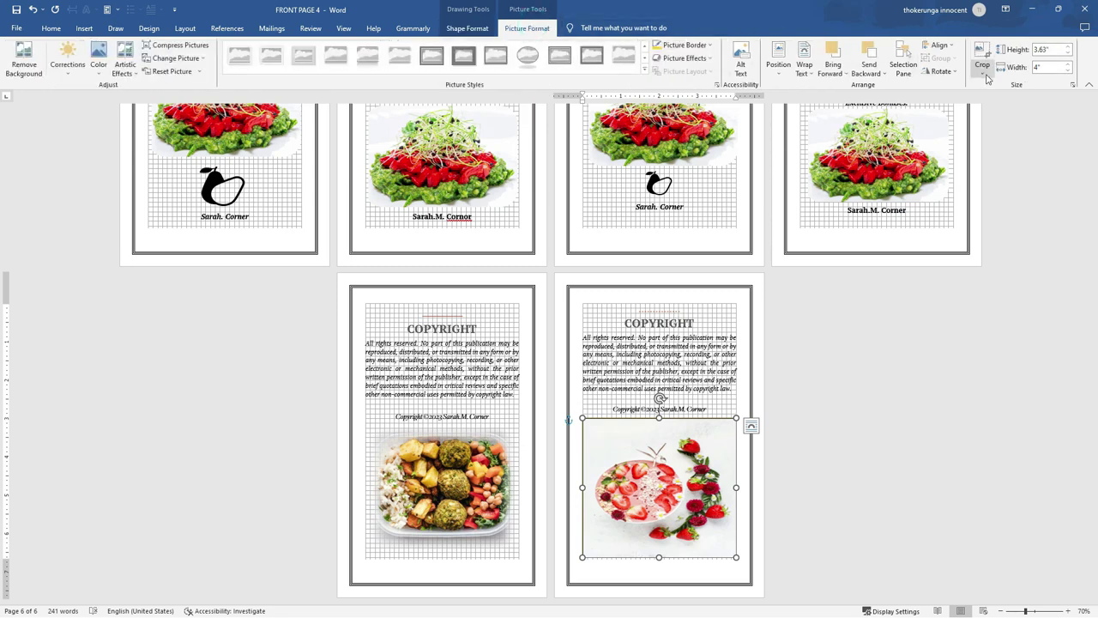
pyautogui.click(983, 76)
pyautogui.click(981, 126)
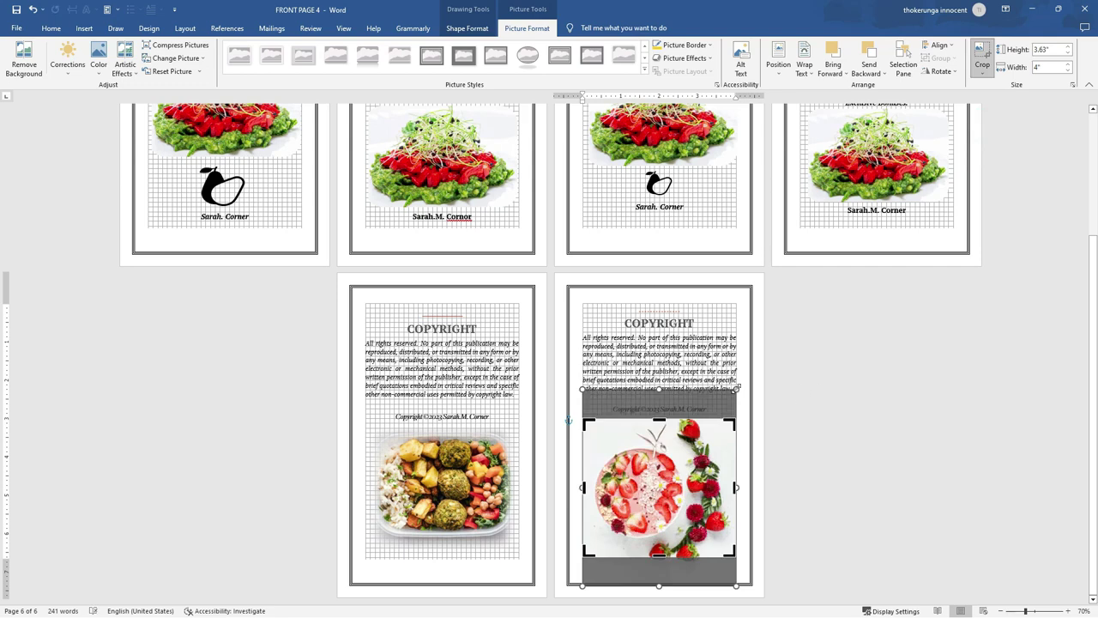
pyautogui.moveTo(745, 384); pyautogui.dragTo(798, 368)
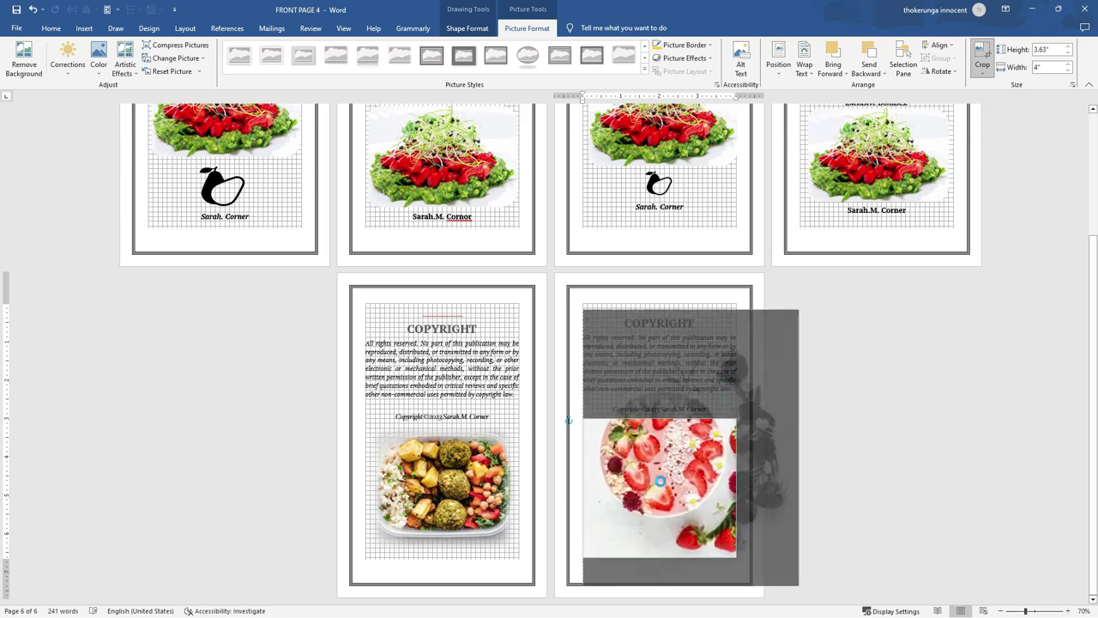
pyautogui.moveTo(657, 476); pyautogui.dragTo(652, 509)
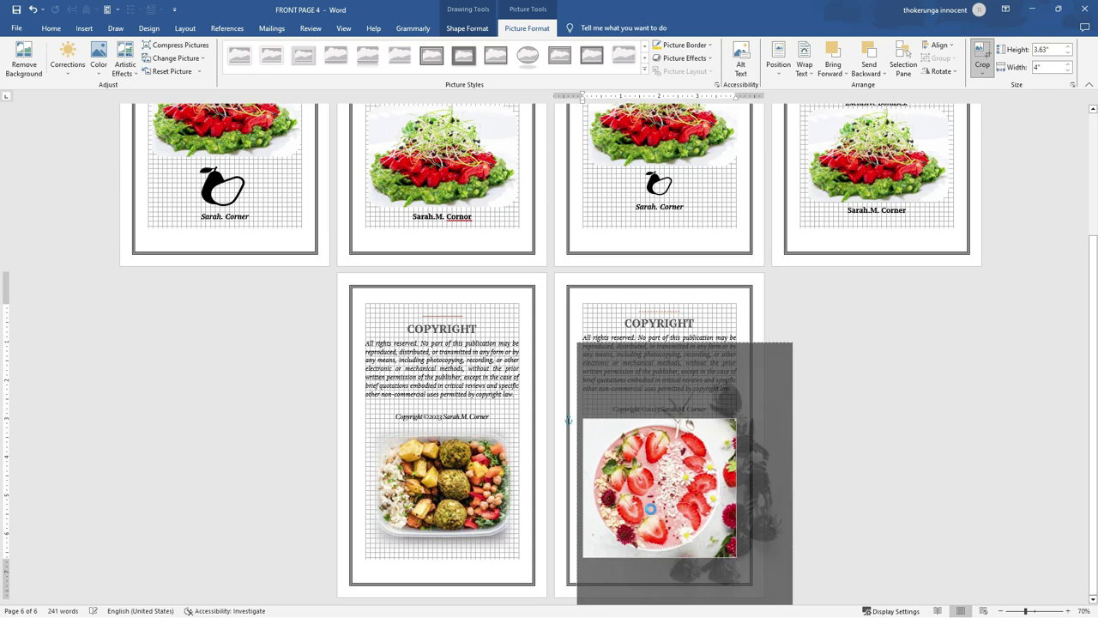
pyautogui.click(819, 435)
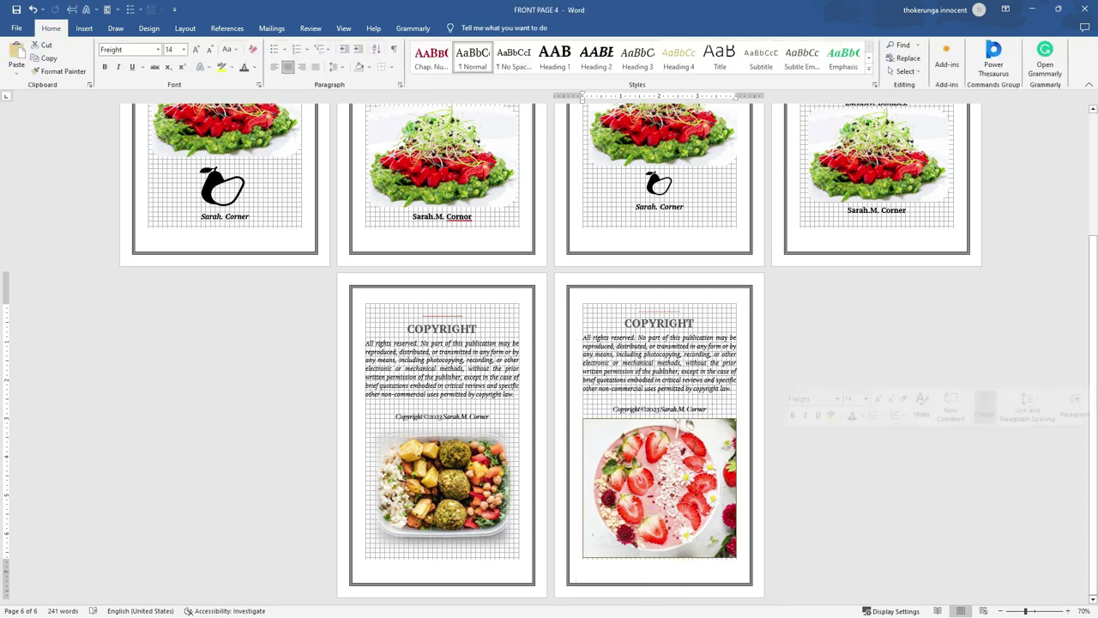
# Step: Apply a soft edge variation stronger than 5 Point to the picture-filled rectangle on the second copyright page
pyautogui.click(659, 461)
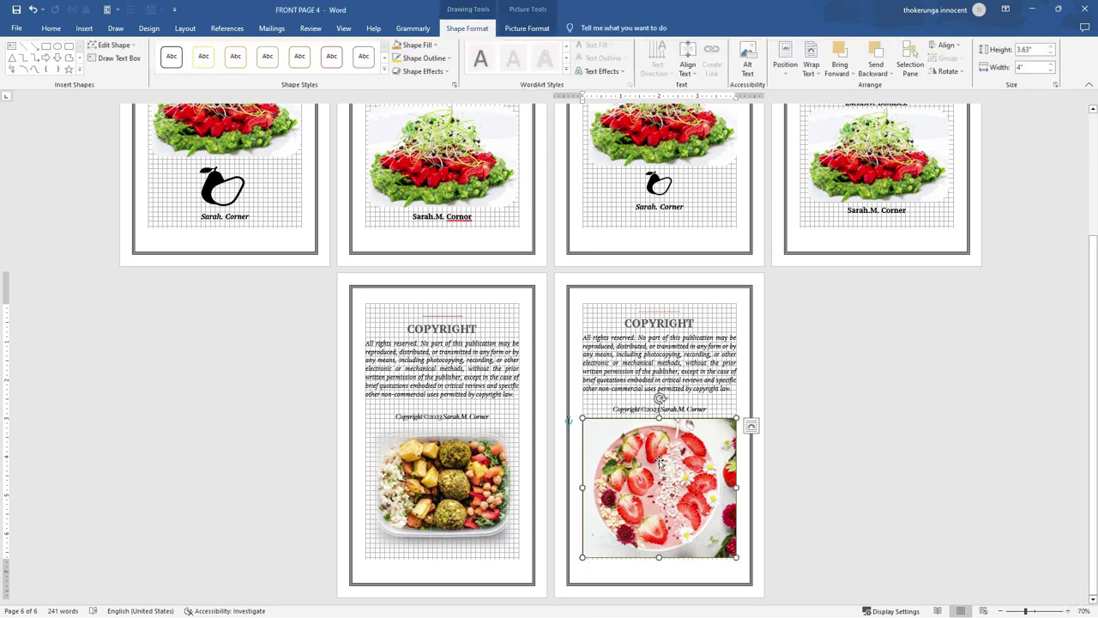
pyautogui.click(432, 75)
pyautogui.moveTo(449, 183)
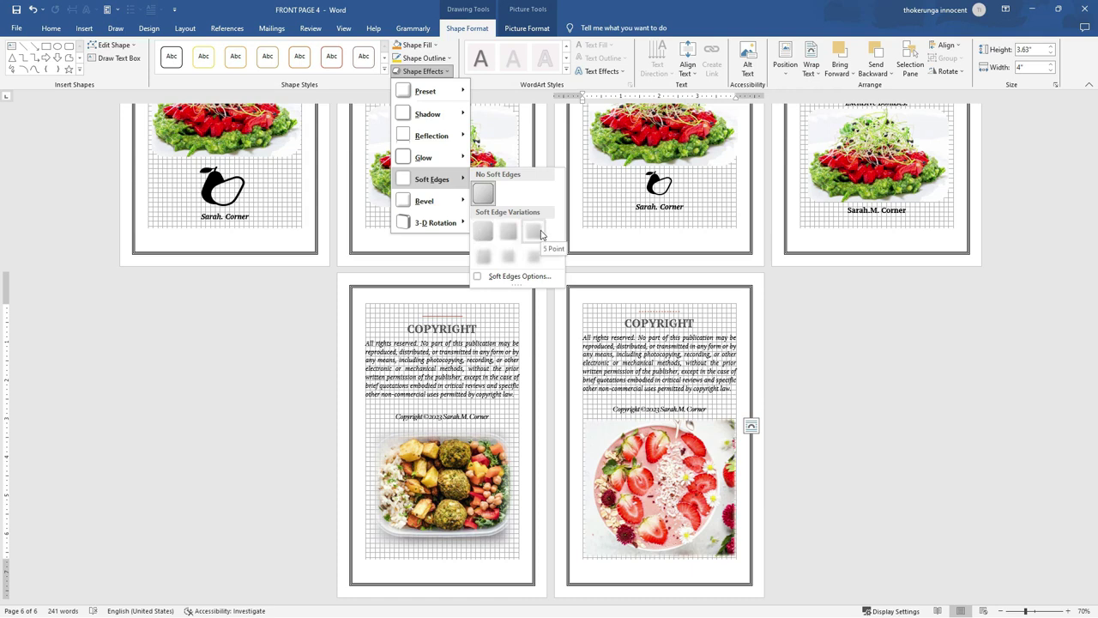
pyautogui.click(505, 257)
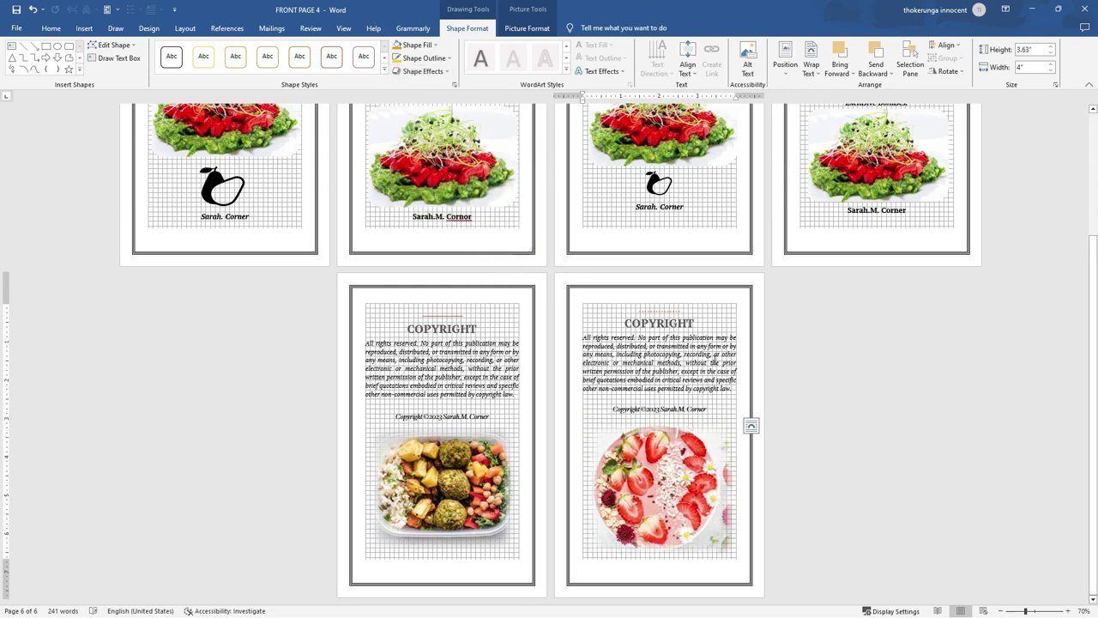
pyautogui.click(762, 384)
# Step: Turn off the gridlines and look over the finished title and copyright pages
pyautogui.click(343, 28)
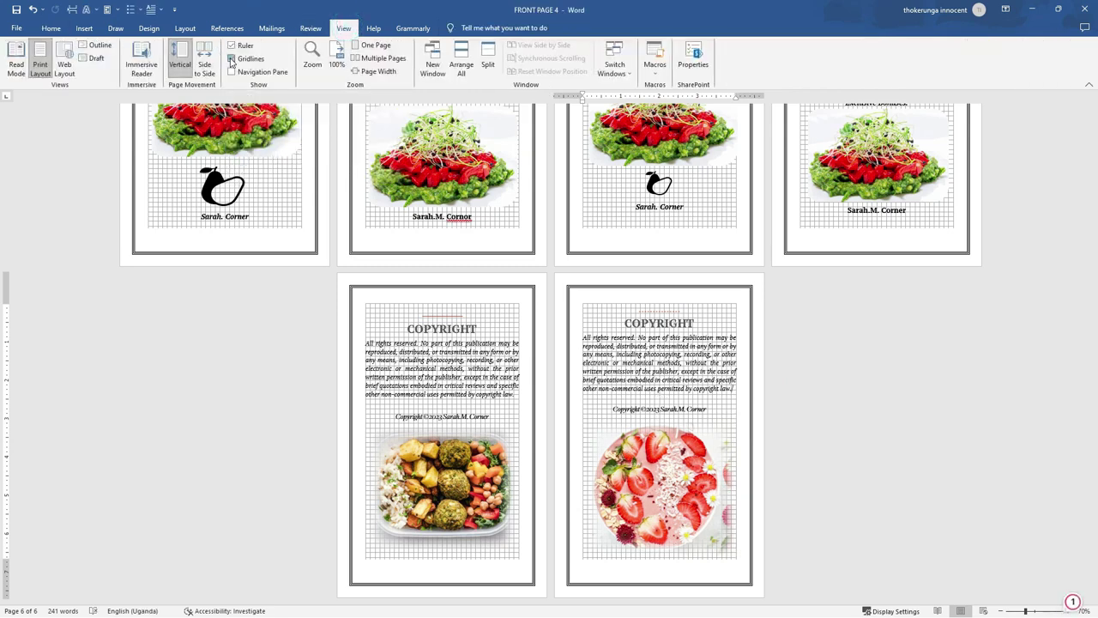
pyautogui.click(231, 59)
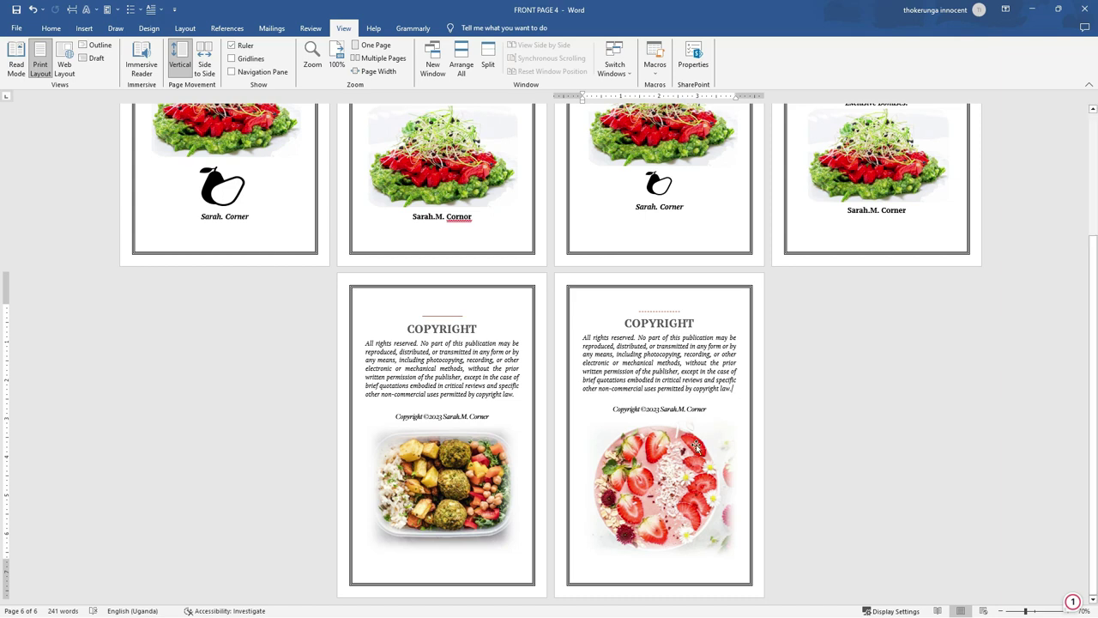
pyautogui.scroll(3, 697, 446)
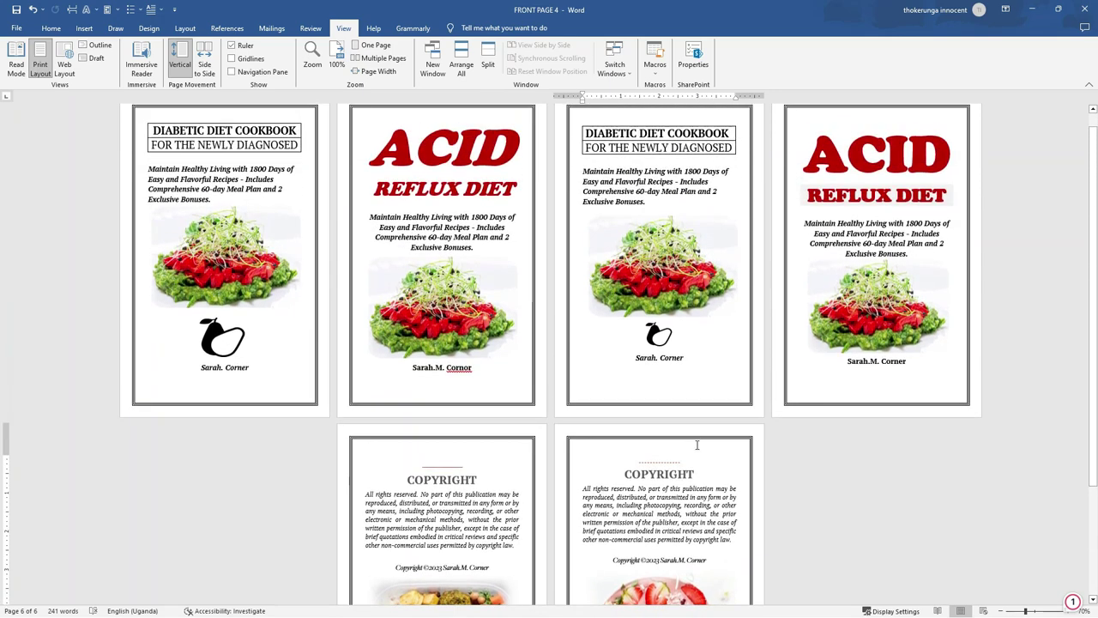
pyautogui.scroll(-3, 929, 385)
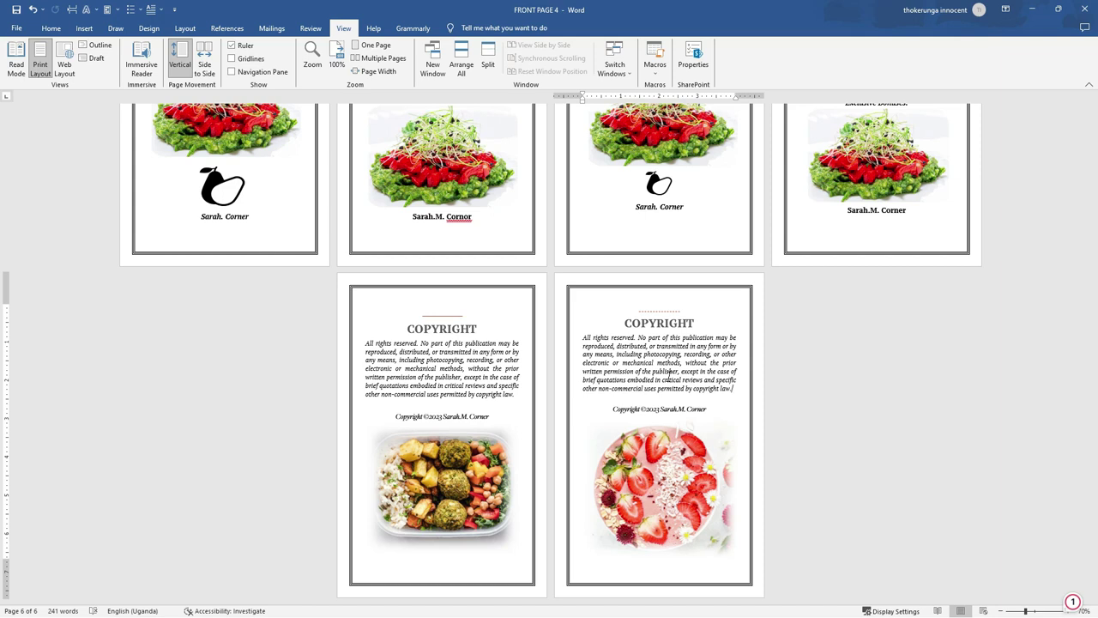
pyautogui.scroll(1, 670, 374)
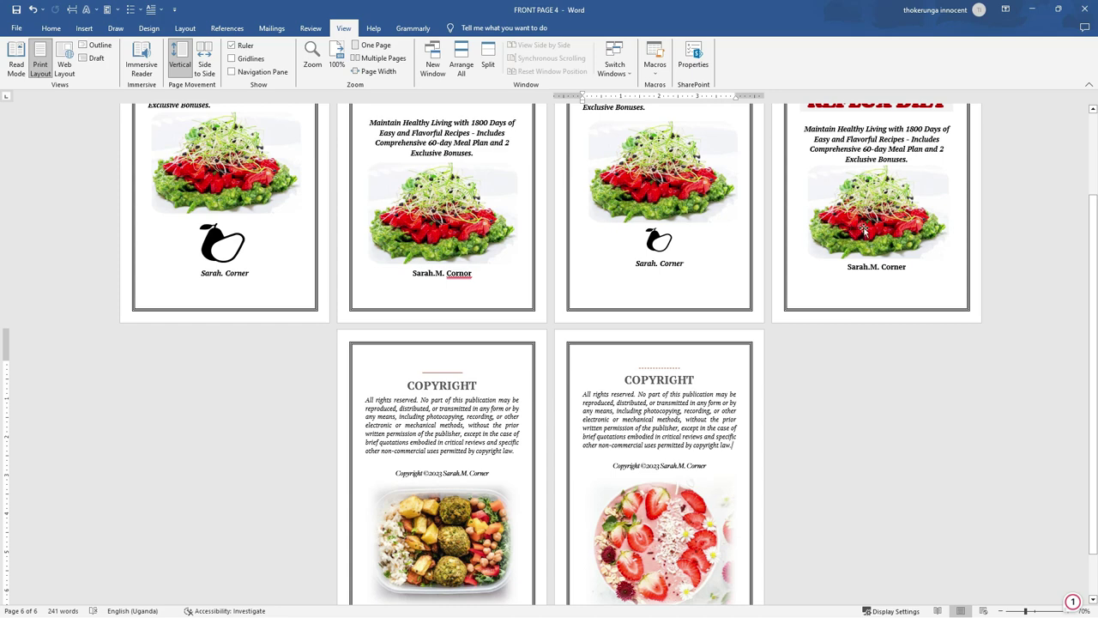
pyautogui.scroll(-1, 864, 229)
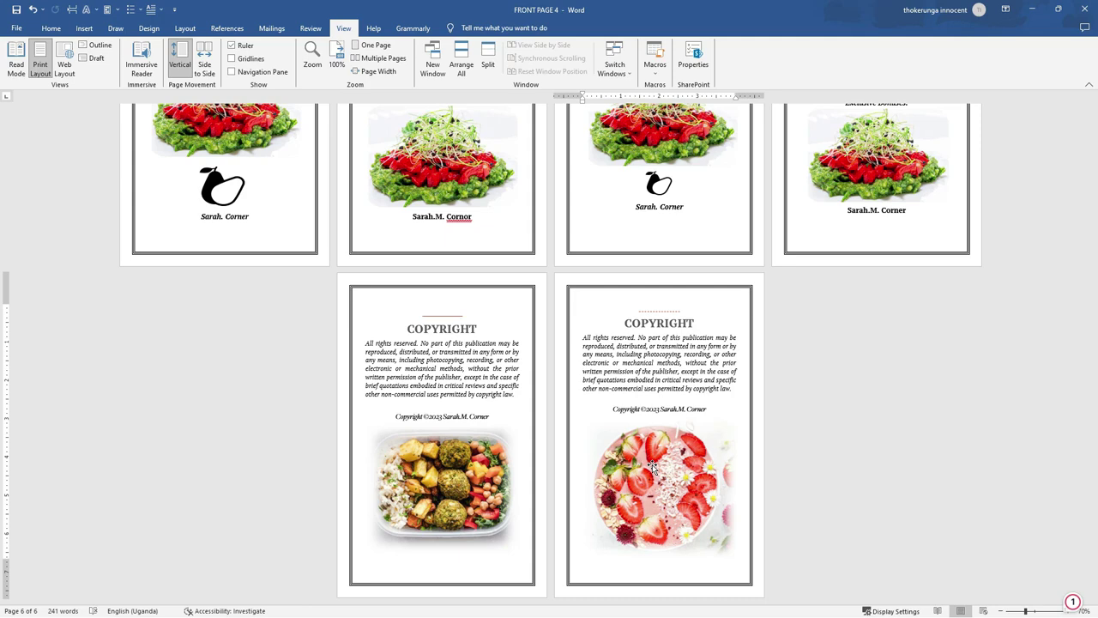
pyautogui.scroll(5, 652, 466)
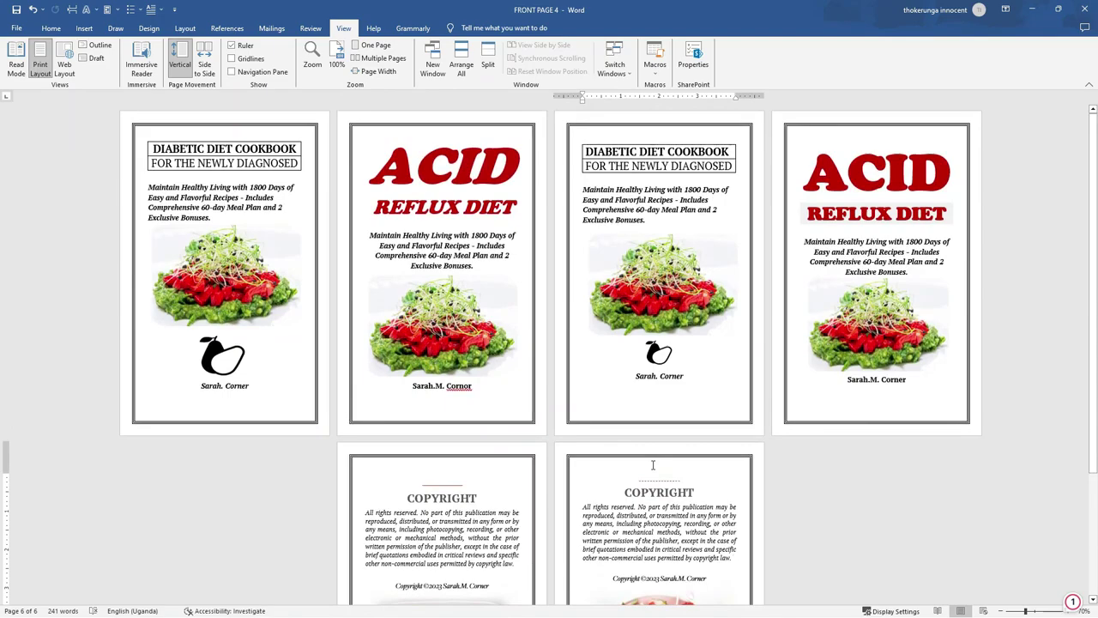